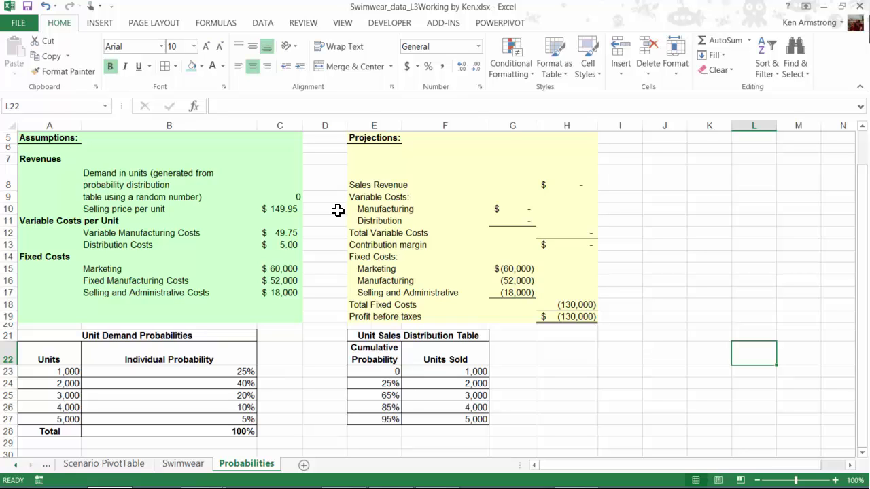
- Review the selling price, sheet title and demand-in-units values on the Probabilities sheet
{"action": "left_click", "coordinate": [325, 209]}
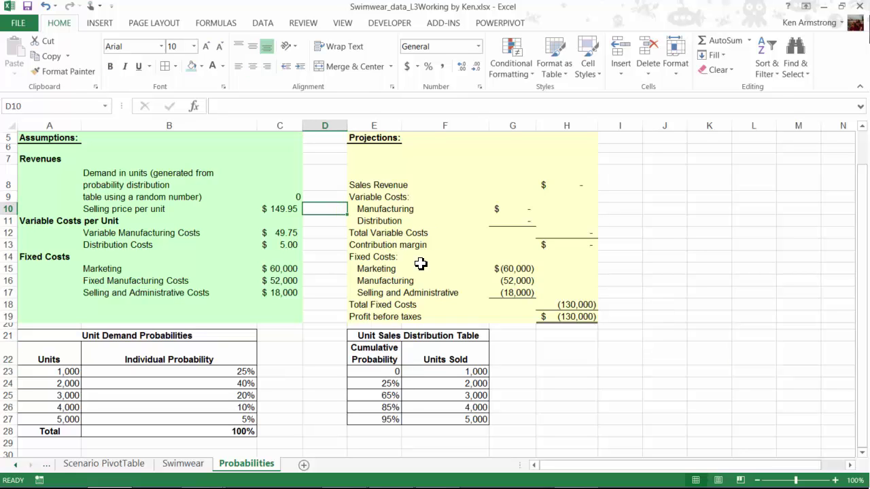
{"action": "scroll", "coordinate": [335, 212], "scroll_direction": "up", "scroll_amount": 1}
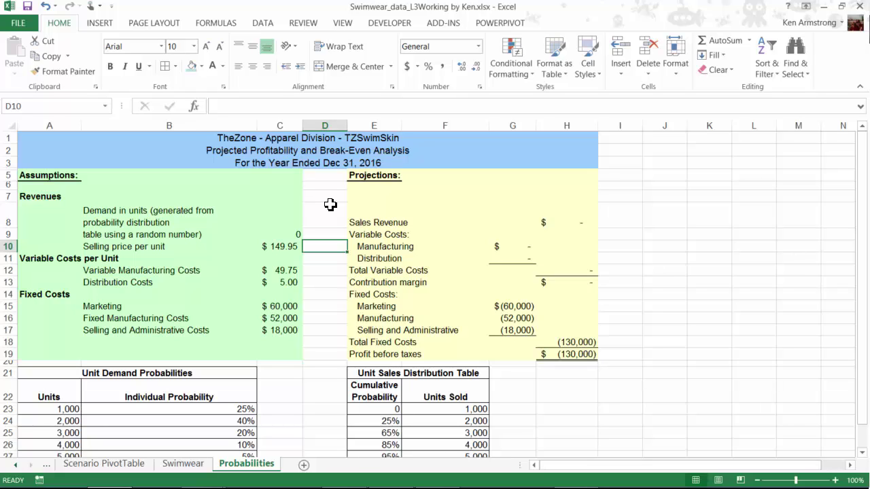
{"action": "left_click", "coordinate": [288, 246]}
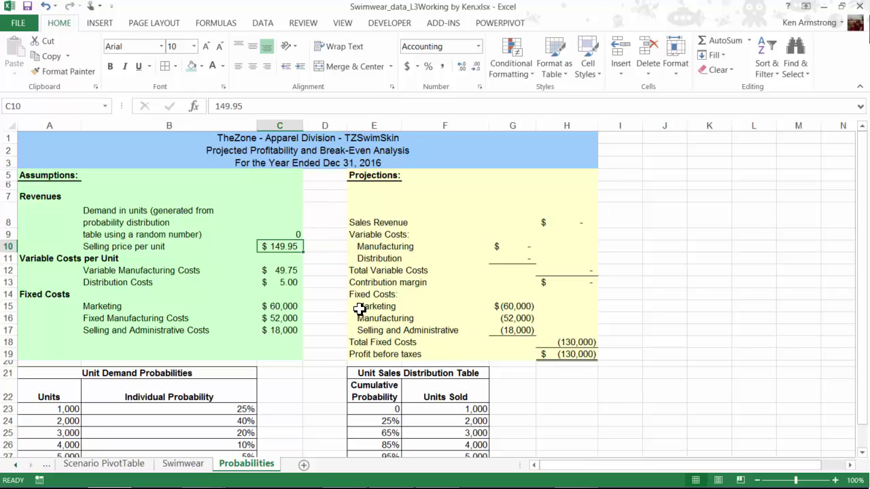
{"action": "left_click", "coordinate": [337, 140]}
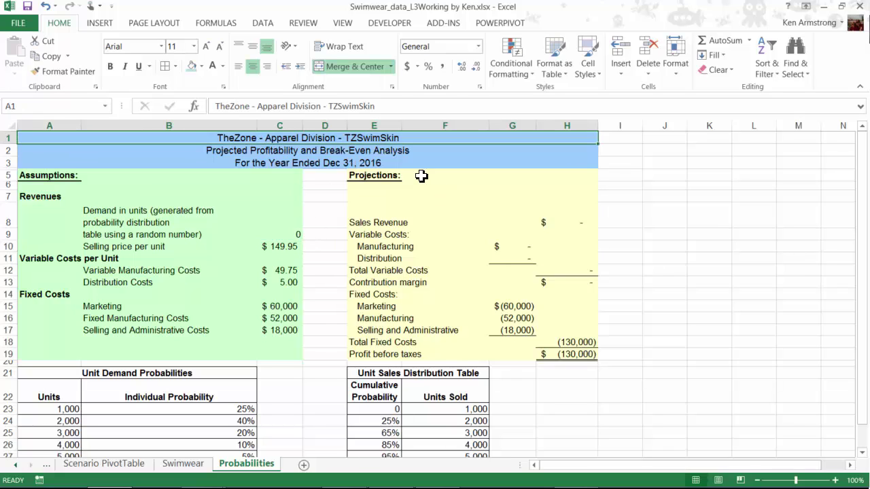
{"action": "left_click", "coordinate": [293, 235]}
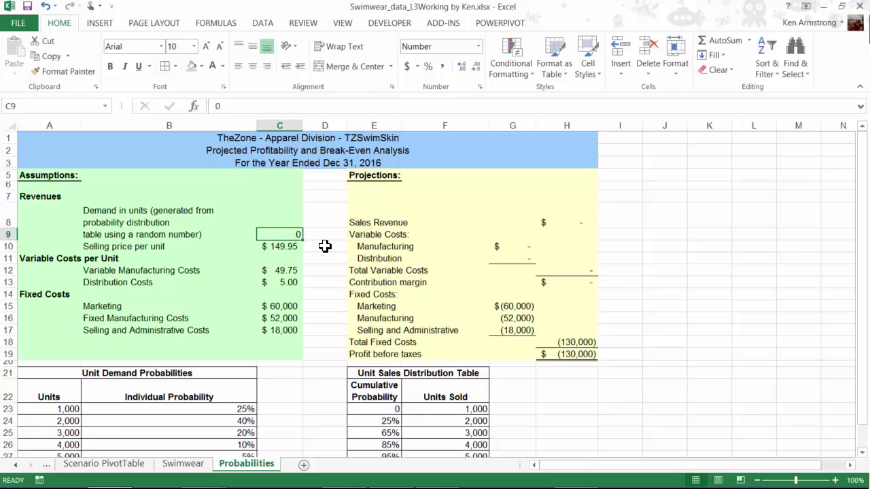
{"action": "scroll", "coordinate": [325, 246], "scroll_direction": "down", "scroll_amount": 1}
{"action": "left_click_drag", "start_coordinate": [53, 371], "coordinate": [63, 416]}
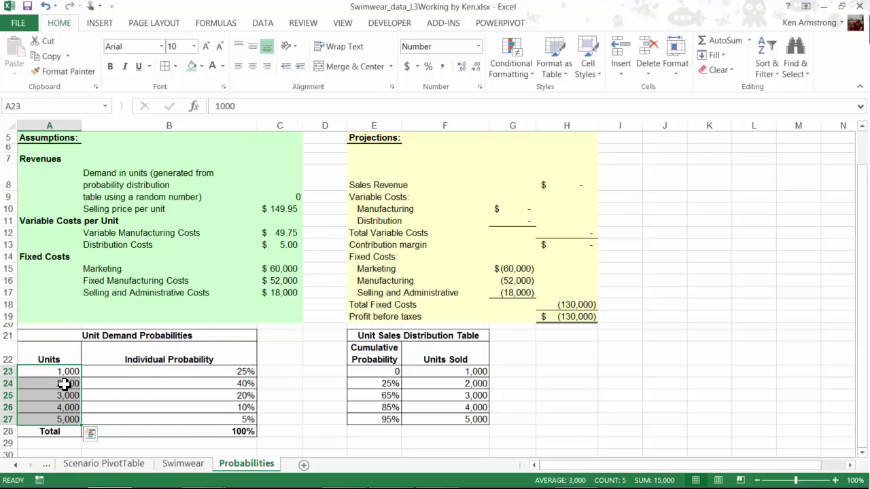
- Enter 2230 as the demand in C9 and autofit column G for the manufacturing cost
{"action": "left_click", "coordinate": [274, 196]}
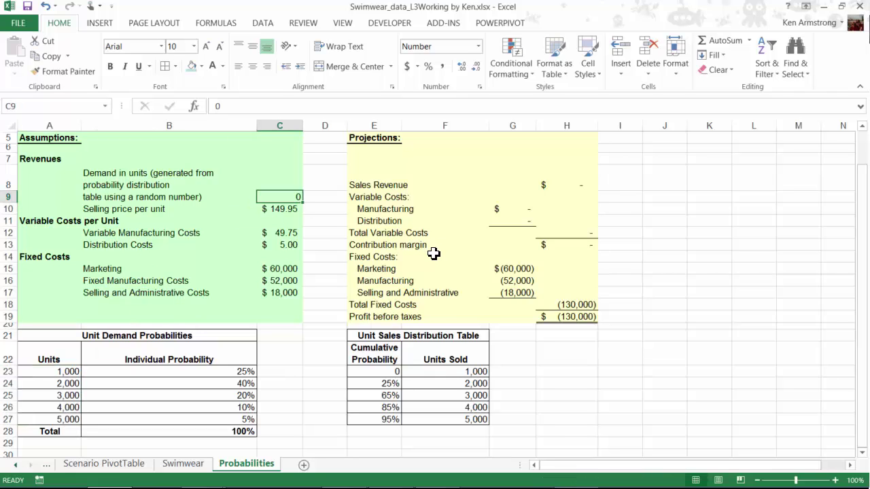
{"action": "type", "text": "2230"}
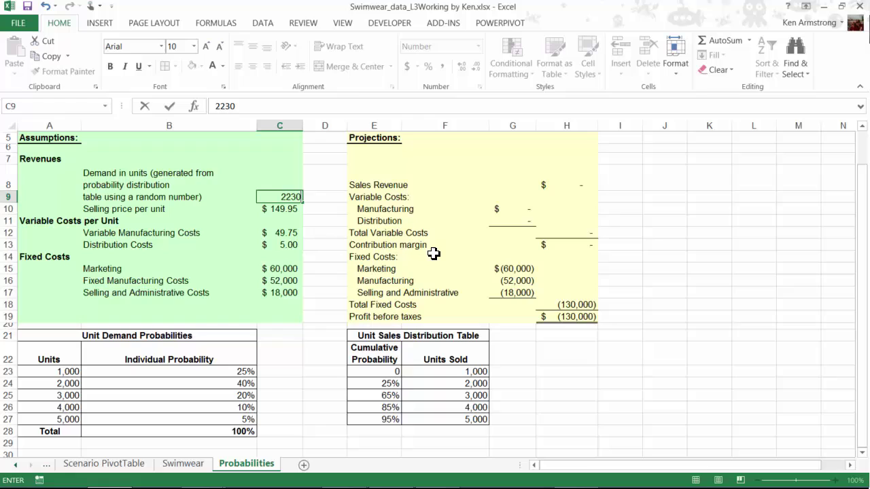
{"action": "key", "text": "Return"}
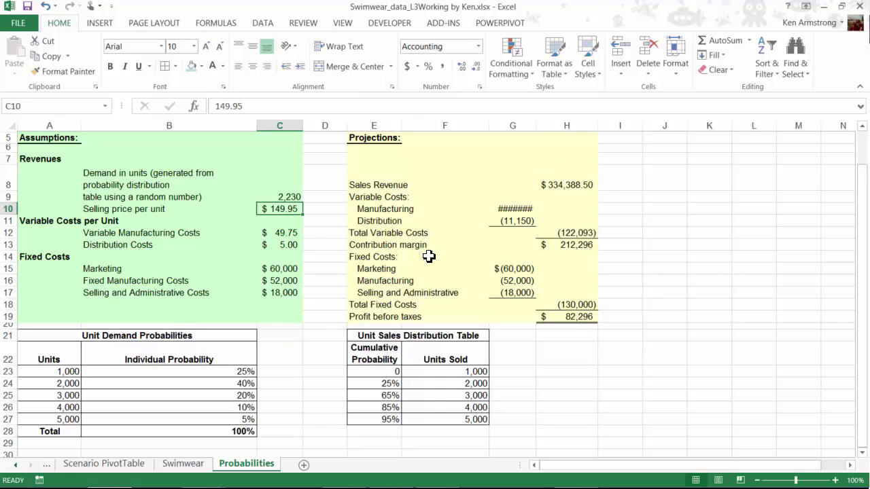
{"action": "double_click", "coordinate": [536, 126]}
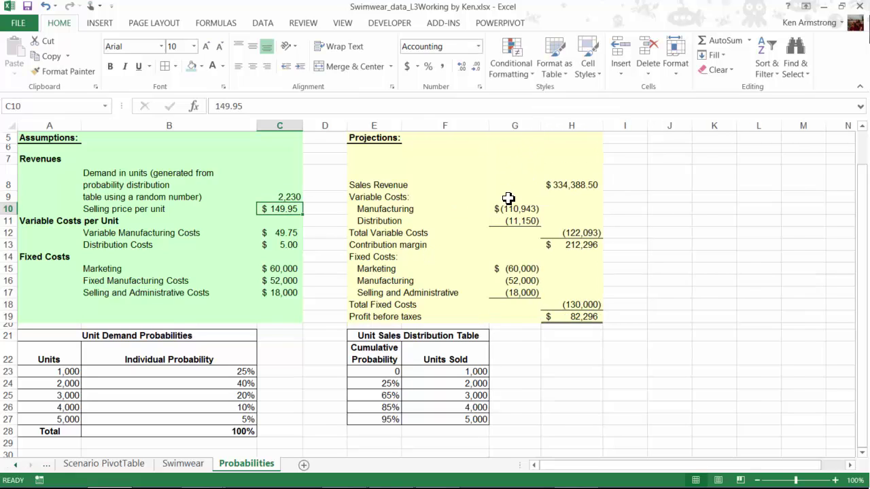
{"action": "left_click", "coordinate": [576, 318]}
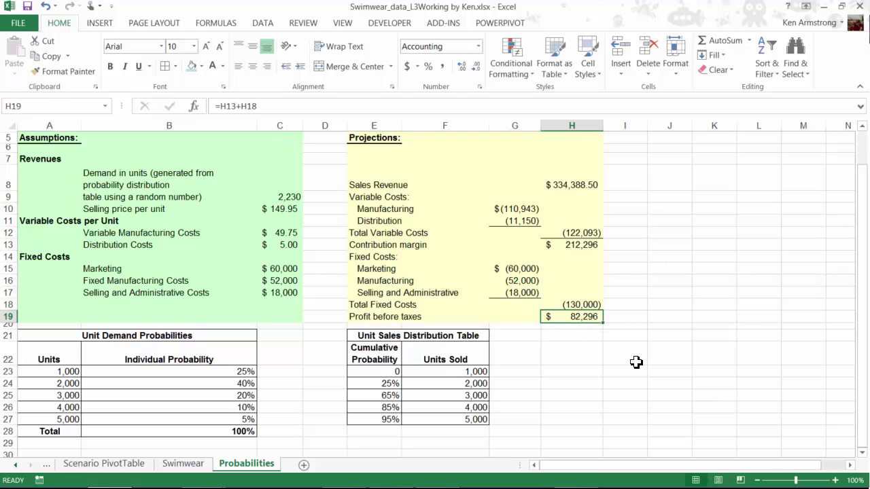
- Try demands of 1,000 and then 1,500 units in C9
{"action": "left_click", "coordinate": [279, 197]}
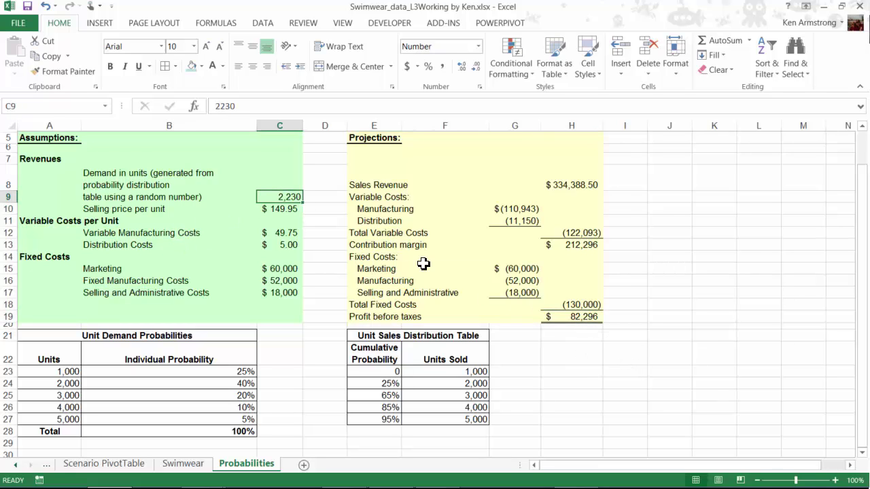
{"action": "type", "text": "1,000"}
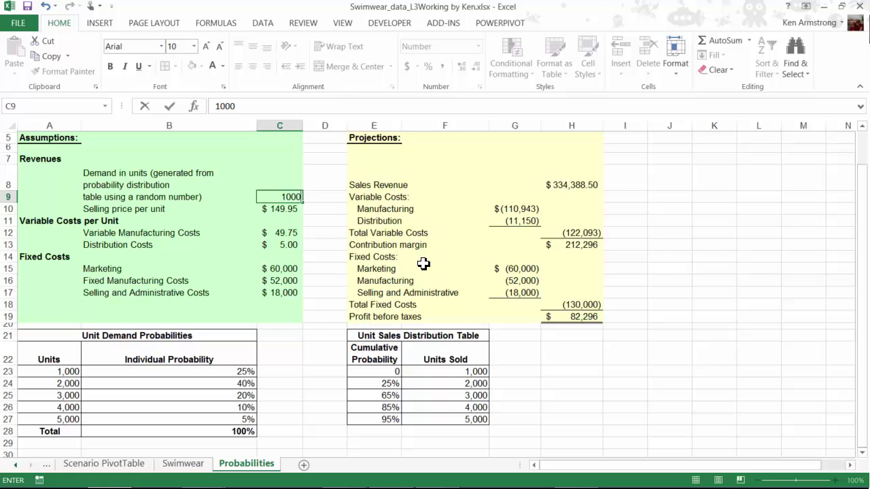
{"action": "key", "text": "Return"}
{"action": "left_click", "coordinate": [295, 197]}
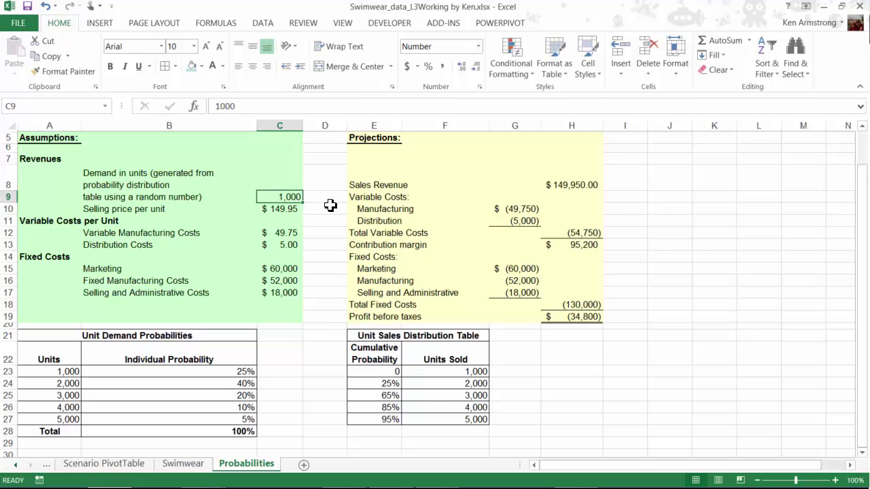
{"action": "type", "text": "1,500"}
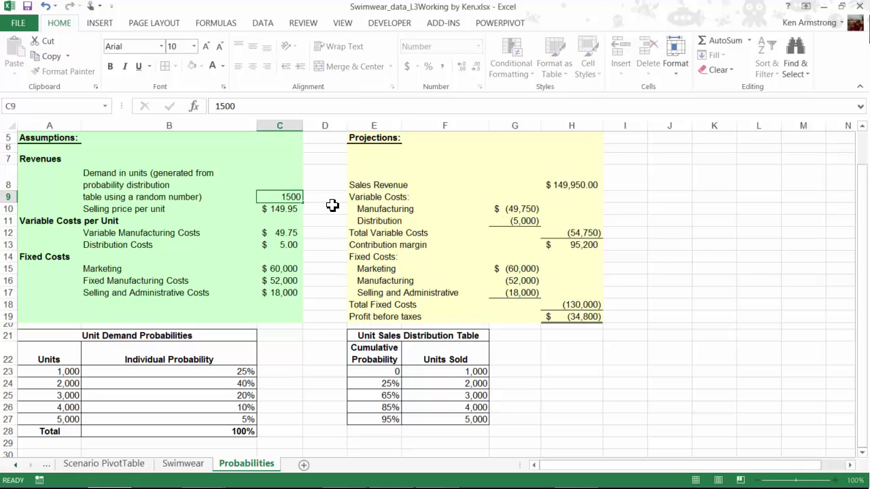
{"action": "key", "text": "Return"}
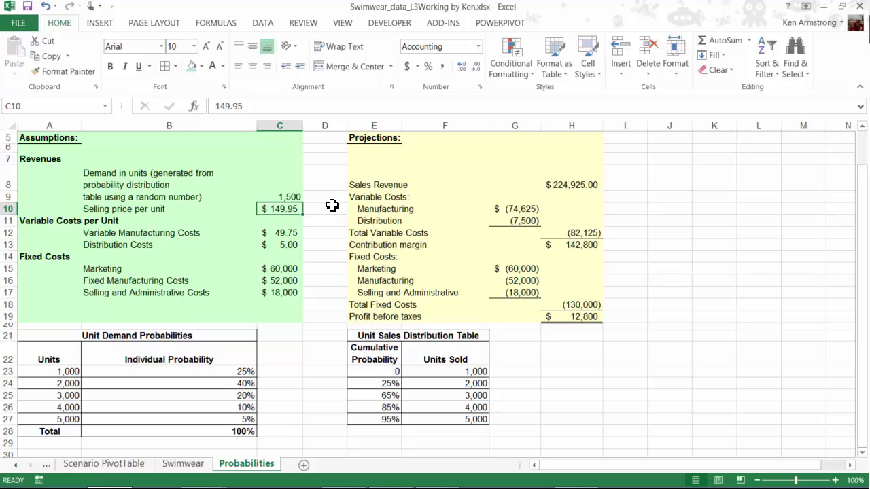
- Discard the question-mark placeholder and re-enter 1500 as the demand in C9
{"action": "key", "text": "Up"}
{"action": "key", "text": "Right"}
{"action": "key", "text": "Left"}
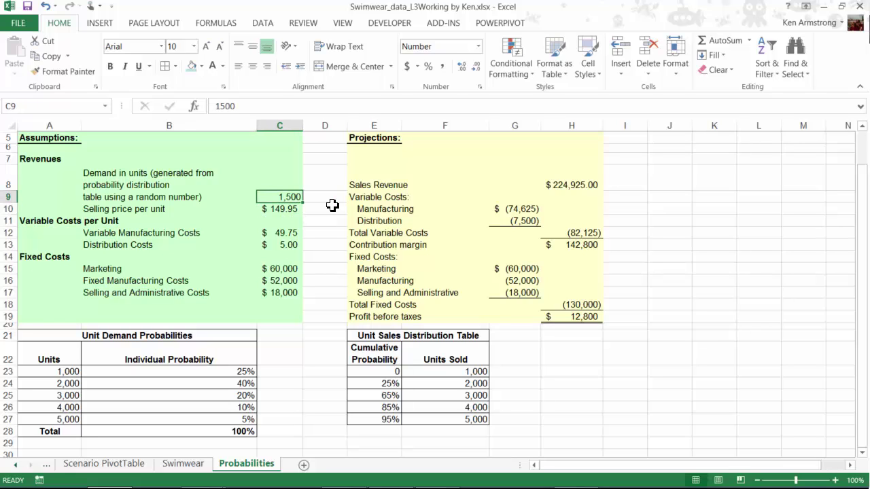
{"action": "type", "text": "???????"}
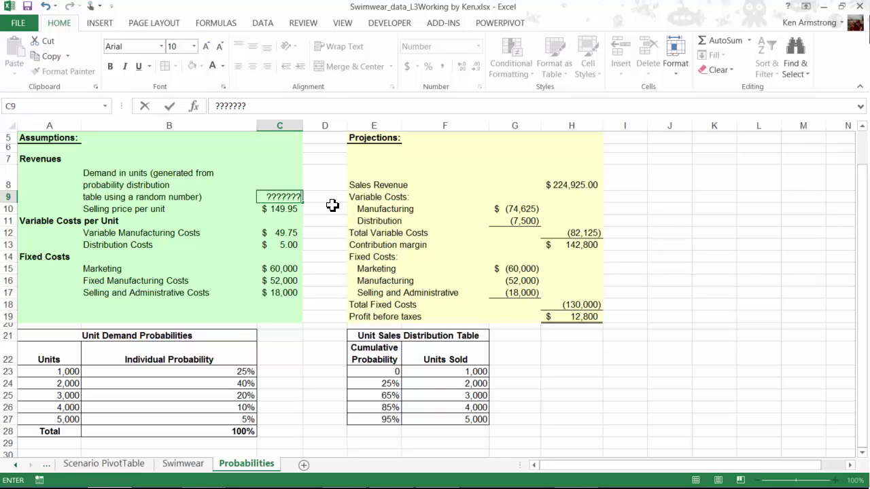
{"action": "type", "text": "1500"}
{"action": "key", "text": "ctrl+Return"}
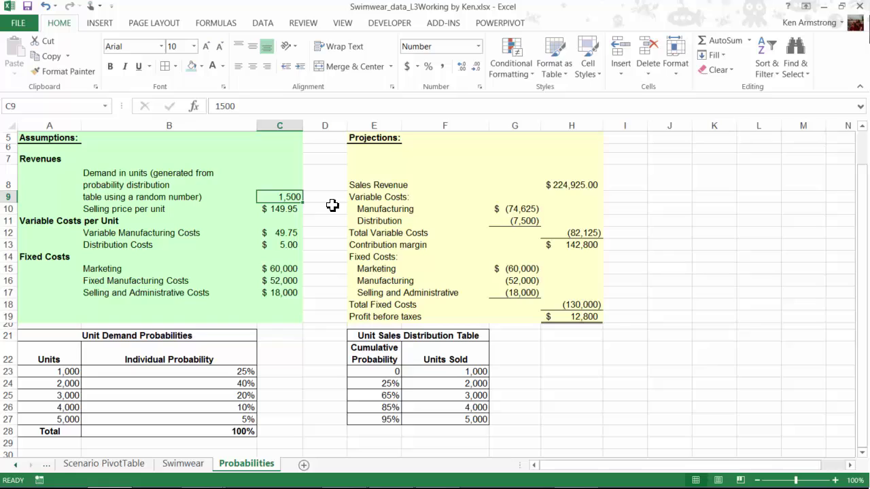
- Set the demand in C9 to 0 and select the Unit Demand Probabilities table
{"action": "type", "text": "0"}
{"action": "key", "text": "Return"}
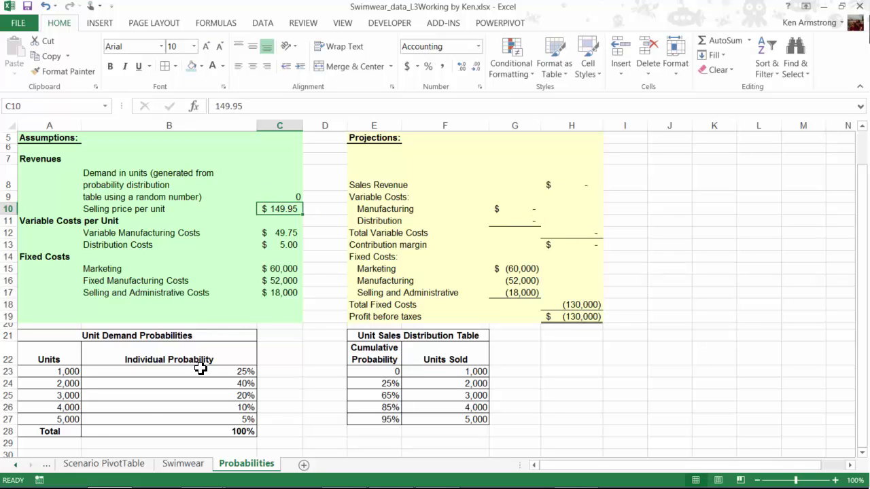
{"action": "left_click_drag", "start_coordinate": [50, 355], "coordinate": [174, 419]}
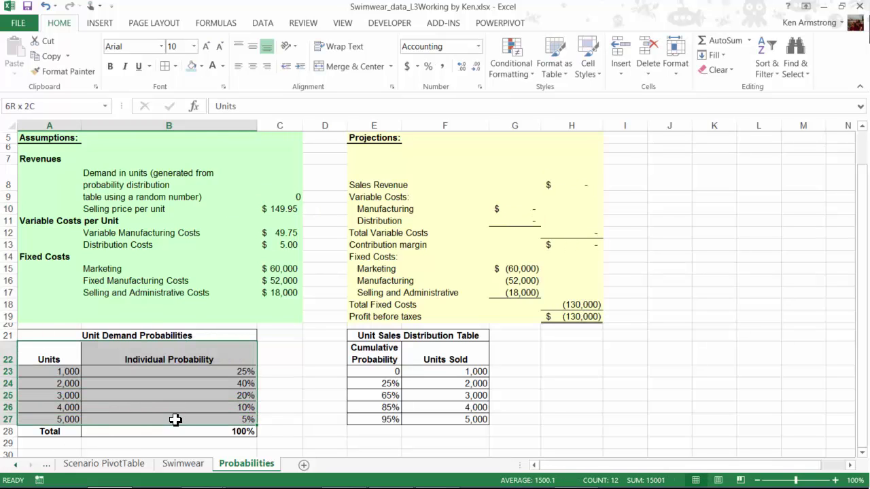
{"action": "left_click_drag", "start_coordinate": [62, 372], "coordinate": [154, 419]}
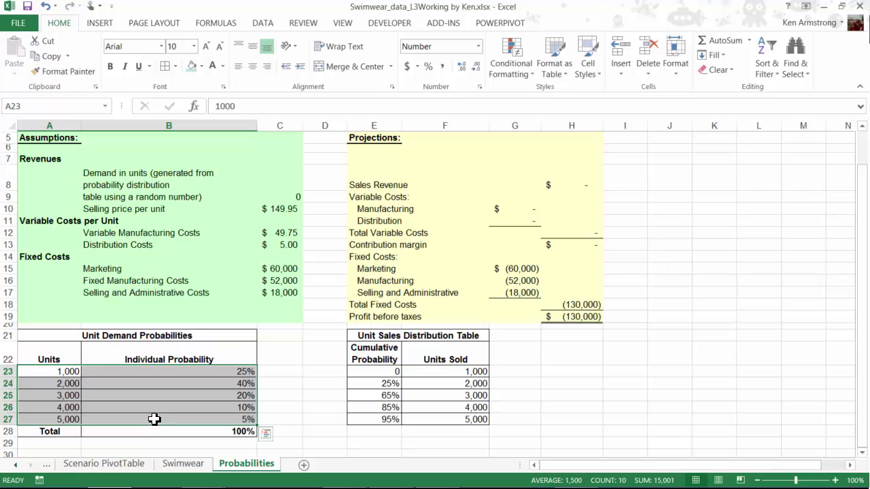
{"action": "left_click", "coordinate": [182, 371]}
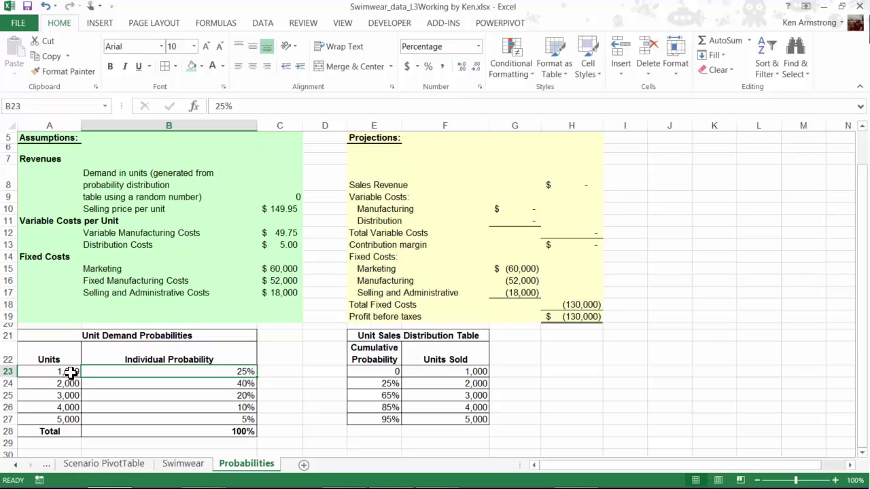
- Highlight the demand levels, their probabilities, and each row from 1,000 to 4,000 units
{"action": "left_click_drag", "start_coordinate": [68, 371], "coordinate": [67, 421]}
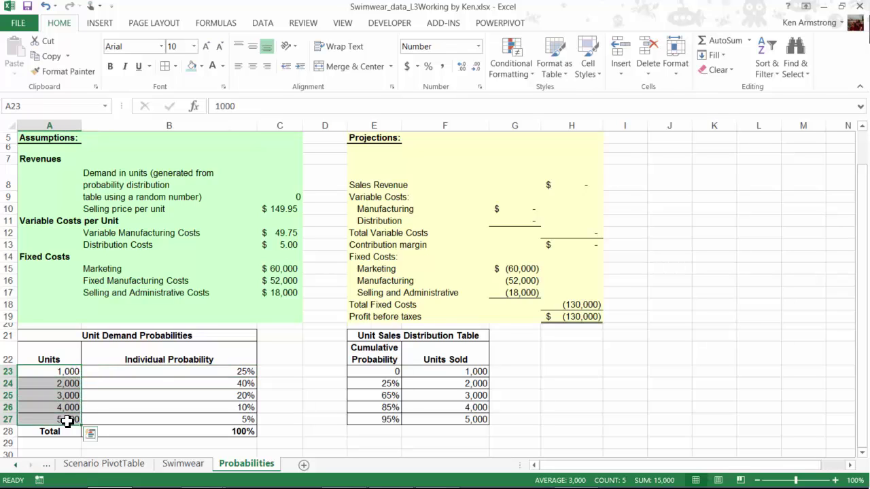
{"action": "left_click_drag", "start_coordinate": [166, 373], "coordinate": [173, 419]}
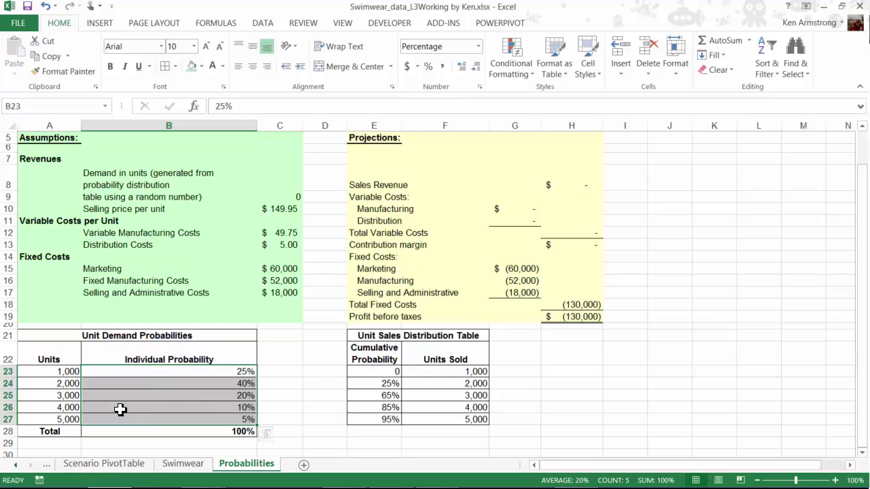
{"action": "left_click_drag", "start_coordinate": [68, 372], "coordinate": [100, 372]}
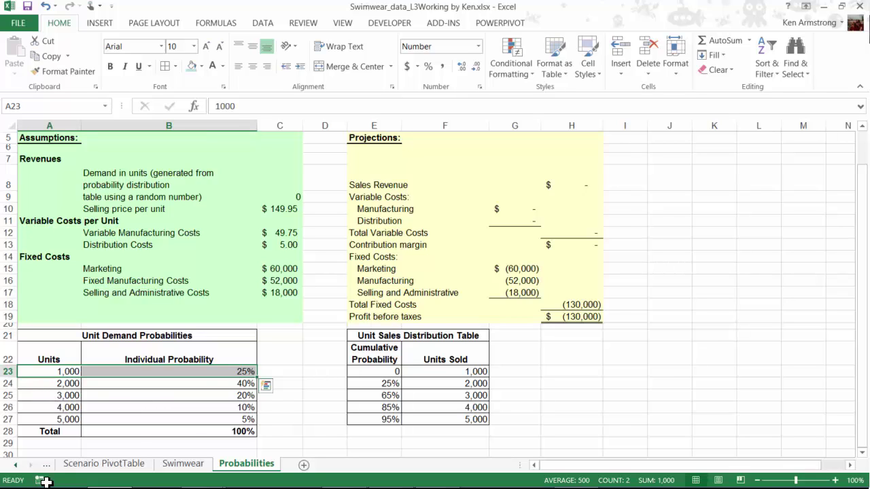
{"action": "left_click_drag", "start_coordinate": [64, 383], "coordinate": [93, 383]}
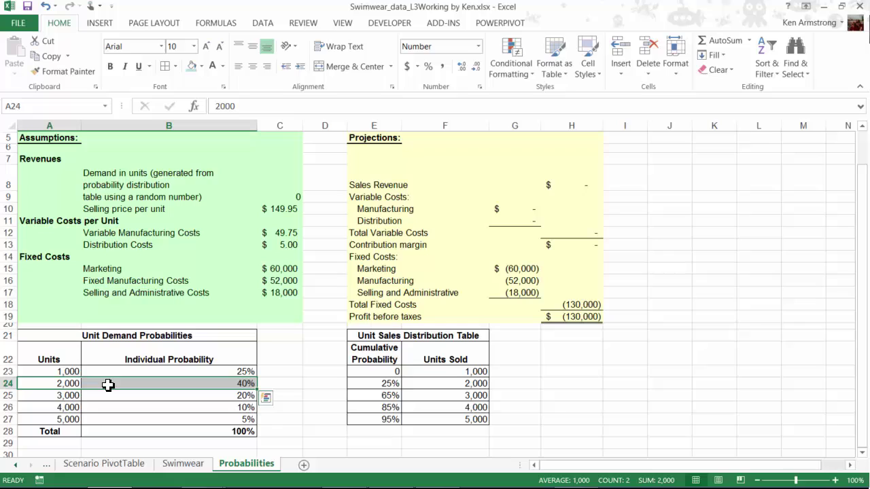
{"action": "left_click_drag", "start_coordinate": [48, 395], "coordinate": [97, 399]}
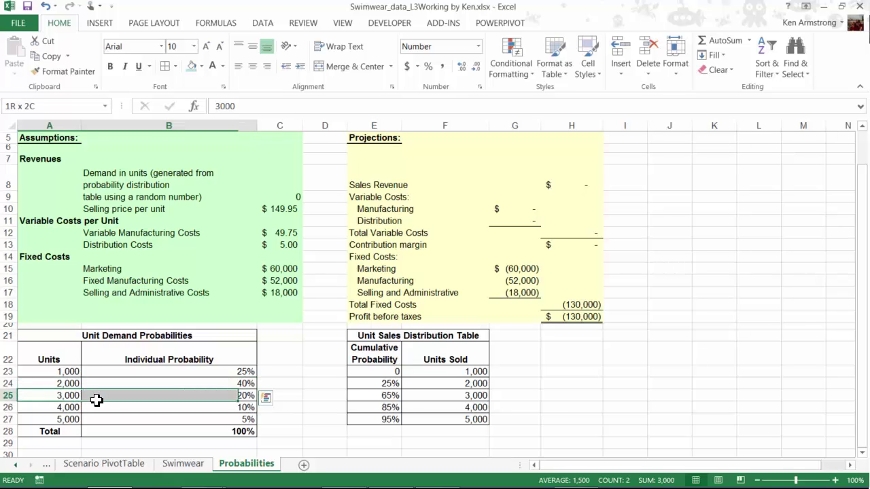
{"action": "mouse_move", "coordinate": [42, 407]}
{"action": "left_mouse_down"}
{"action": "mouse_move", "coordinate": [250, 420]}
{"action": "mouse_move", "coordinate": [153, 421]}
{"action": "left_mouse_up"}
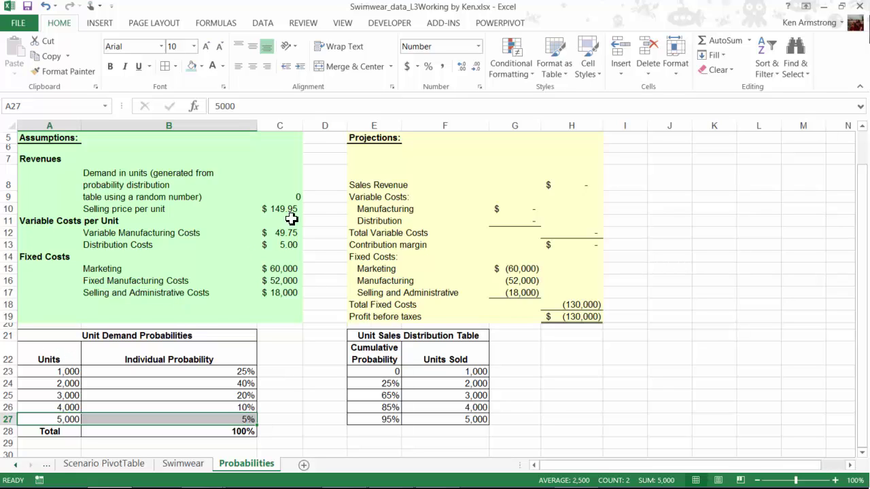
{"action": "left_click", "coordinate": [287, 196]}
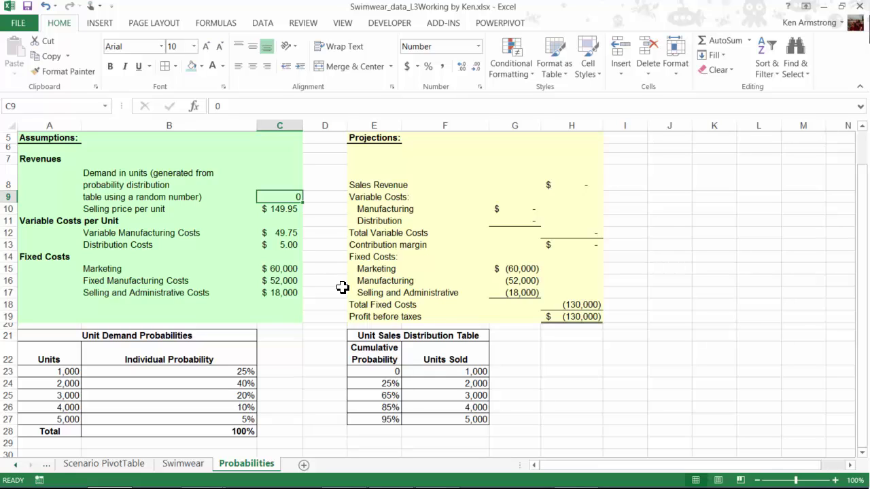
- Set demand to 1,000 and paste H19's profit, -34,800, as a value into K14
{"action": "type", "text": "1000"}
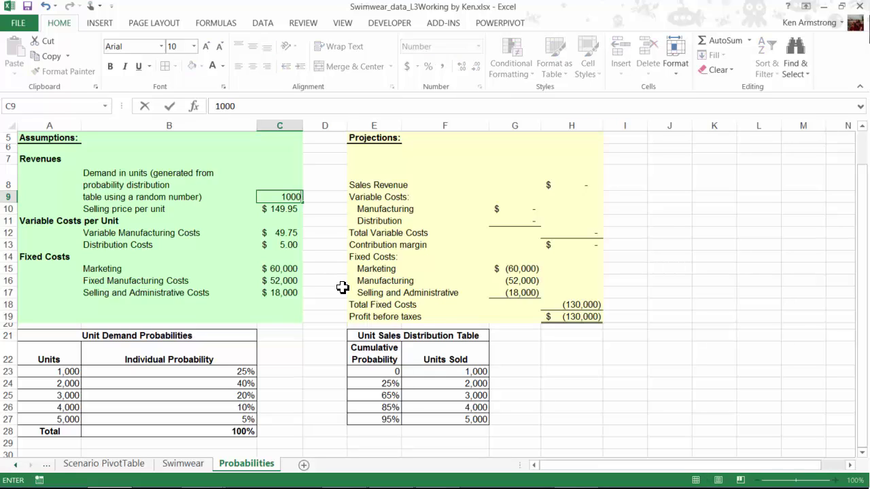
{"action": "key", "text": "Return"}
{"action": "left_click", "coordinate": [582, 316]}
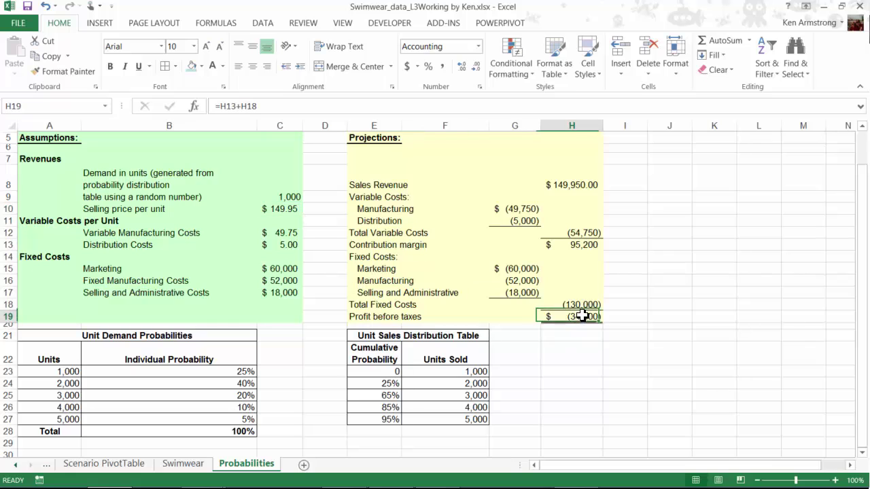
{"action": "key", "text": "ctrl+c"}
{"action": "left_click", "coordinate": [708, 259]}
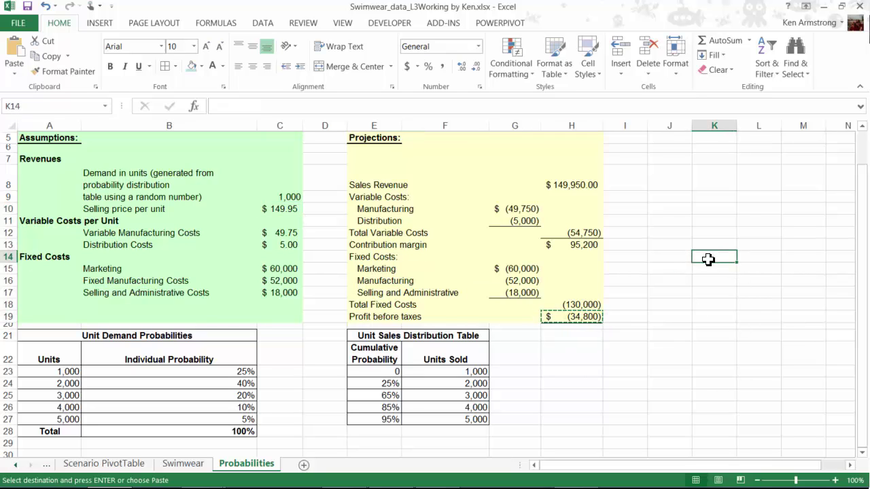
{"action": "key", "text": "alt+e"}
{"action": "key", "text": "s"}
{"action": "key", "text": "v"}
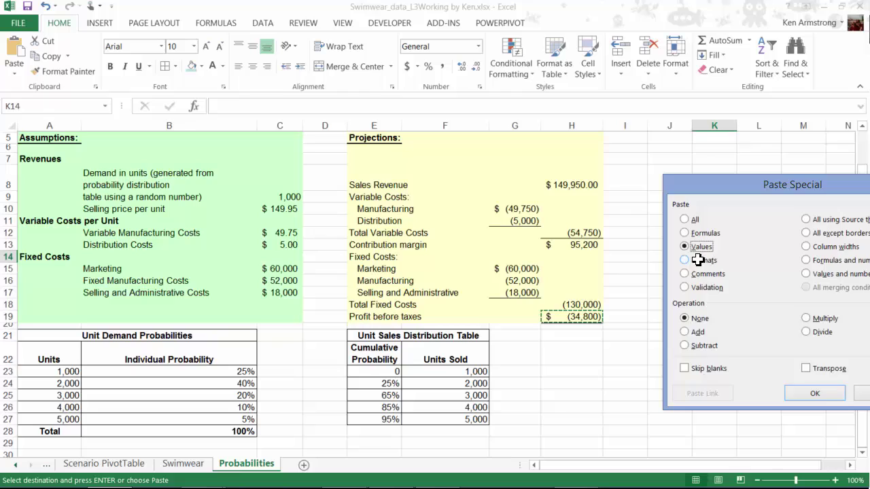
{"action": "key", "text": "Return"}
- Set demand to 2,000 and paste the profit, 60,400, as a value into K15
{"action": "left_click", "coordinate": [257, 197]}
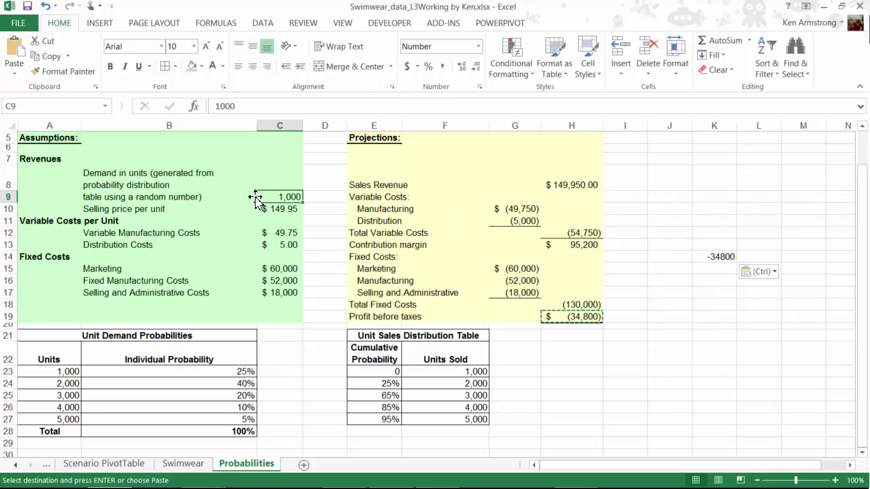
{"action": "type", "text": "200"}
{"action": "key", "text": "Return"}
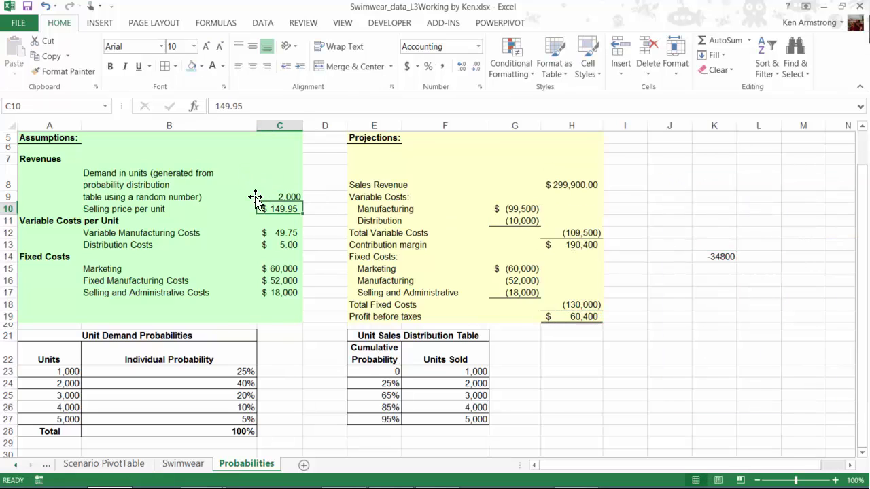
{"action": "left_click", "coordinate": [257, 197]}
{"action": "left_click", "coordinate": [583, 317]}
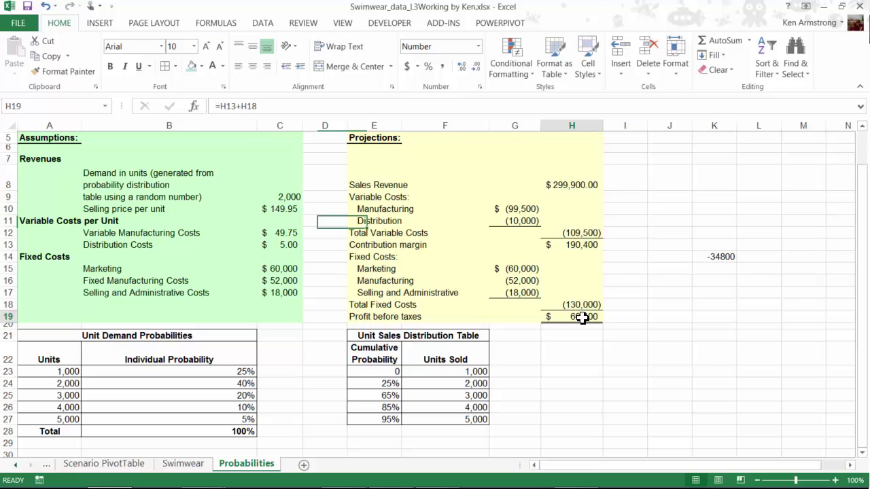
{"action": "key", "text": "ctrl+c"}
{"action": "left_click", "coordinate": [714, 269]}
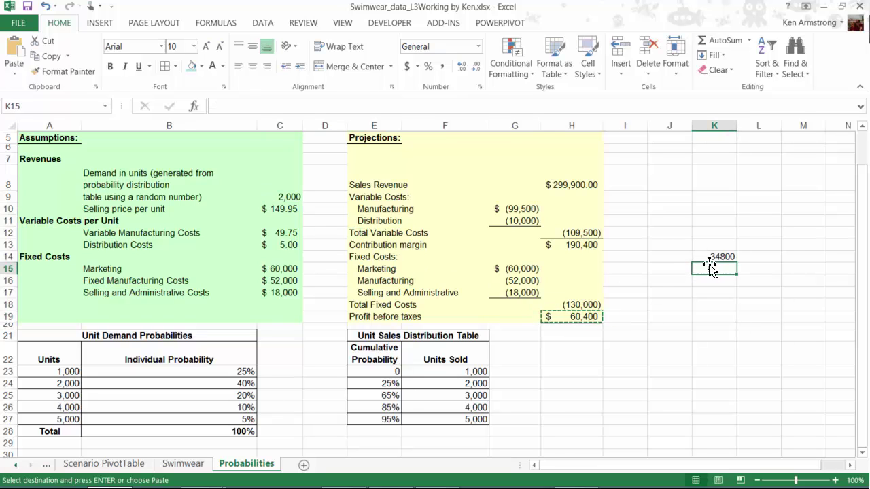
{"action": "key", "text": "alt+e"}
{"action": "key", "text": "s"}
{"action": "key", "text": "v"}
{"action": "key", "text": "Return"}
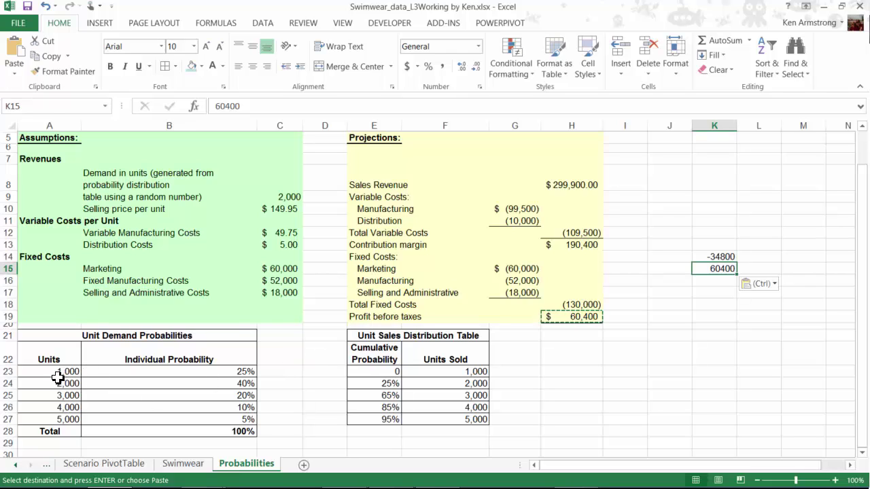
{"action": "left_click_drag", "start_coordinate": [58, 371], "coordinate": [68, 417]}
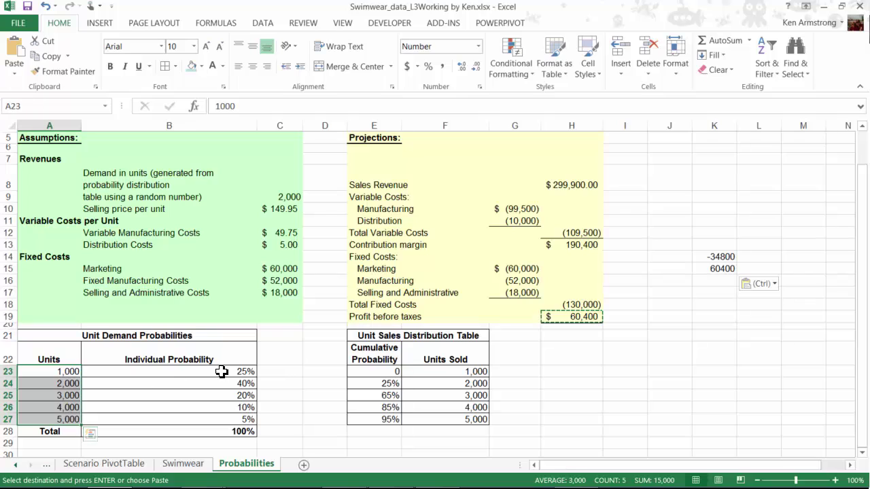
{"action": "left_click_drag", "start_coordinate": [221, 373], "coordinate": [229, 418]}
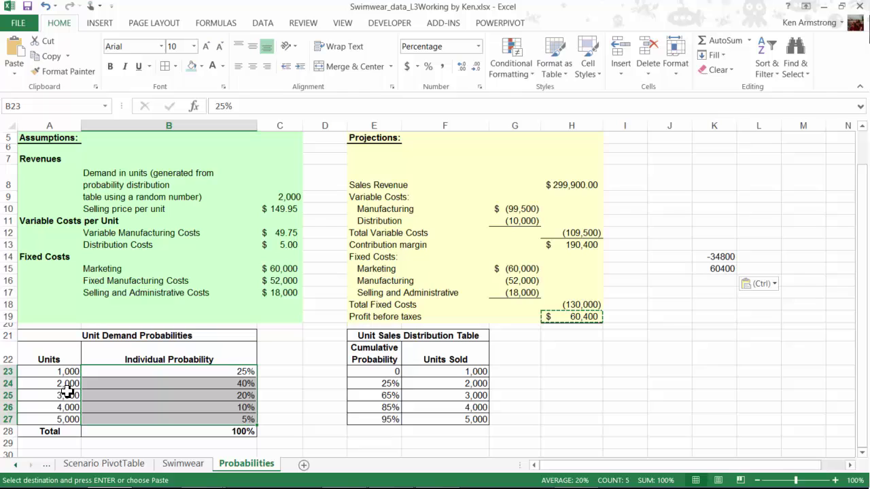
{"action": "left_click_drag", "start_coordinate": [44, 373], "coordinate": [51, 419]}
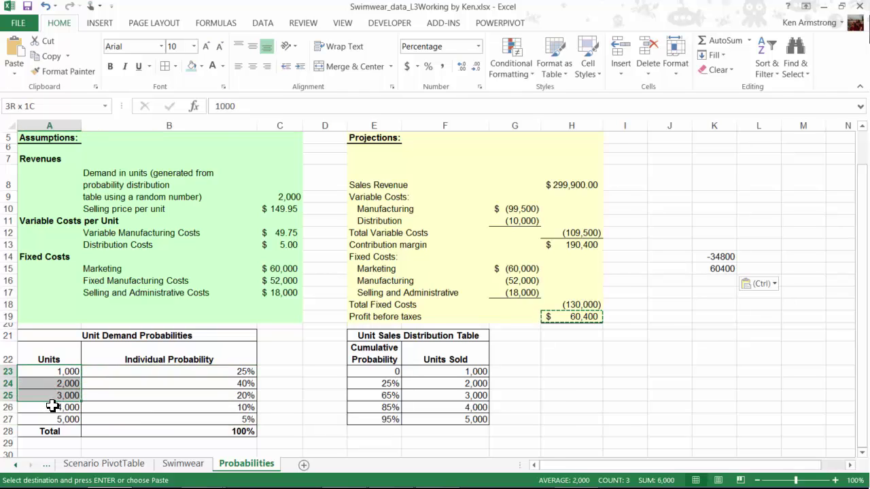
{"action": "left_click", "coordinate": [284, 197]}
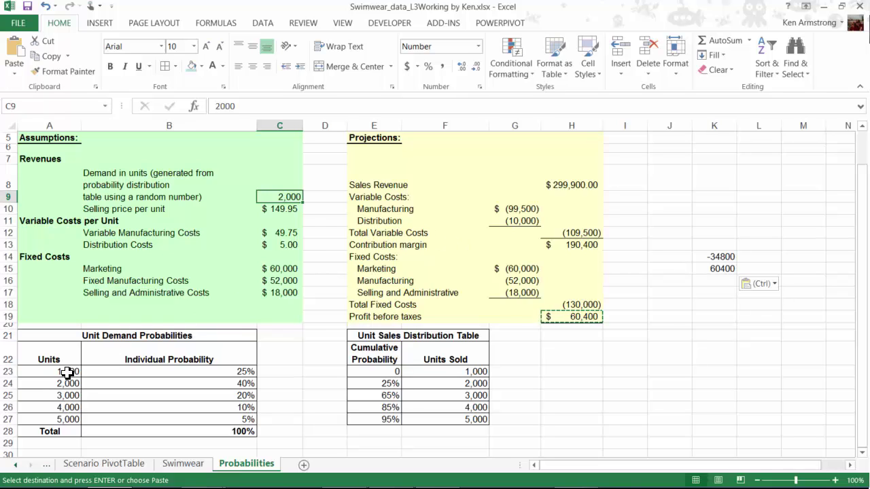
{"action": "left_click_drag", "start_coordinate": [68, 371], "coordinate": [69, 421]}
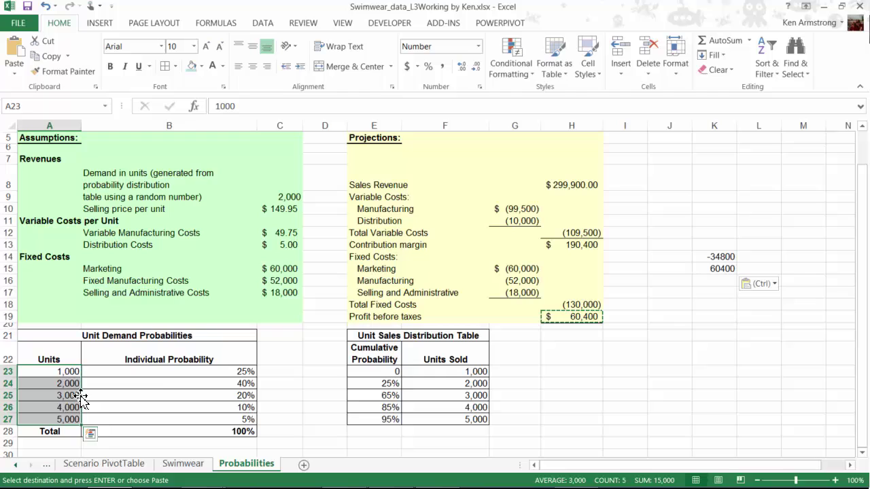
{"action": "left_click", "coordinate": [80, 395]}
{"action": "mouse_move", "coordinate": [62, 371]}
{"action": "left_mouse_down"}
{"action": "mouse_move", "coordinate": [68, 419]}
{"action": "mouse_move", "coordinate": [303, 420]}
{"action": "left_mouse_up"}
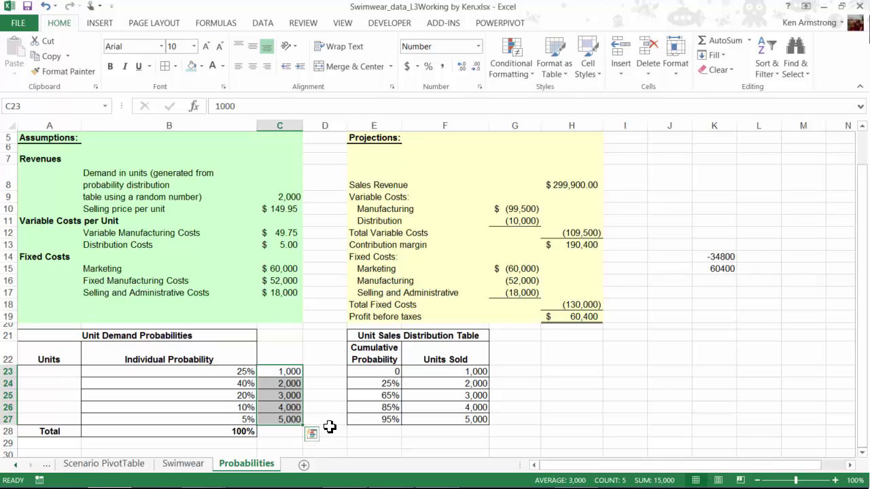
{"action": "key", "text": "ctrl+z"}
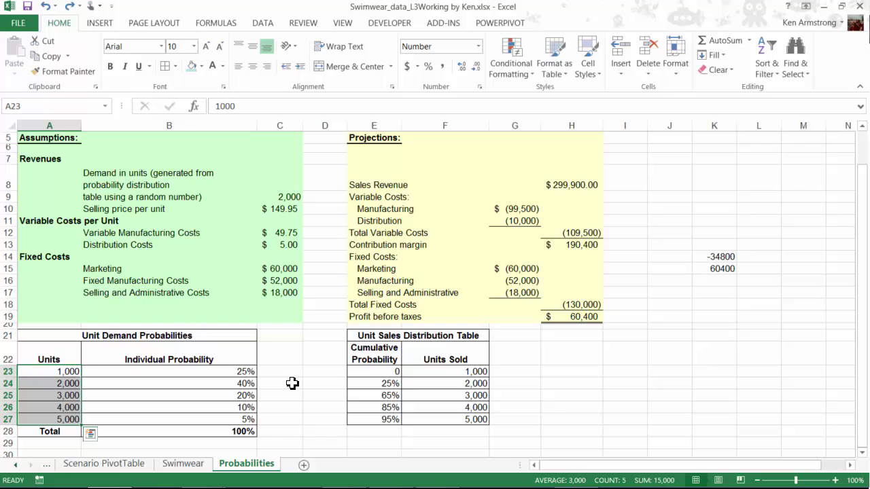
{"action": "left_click", "coordinate": [282, 385]}
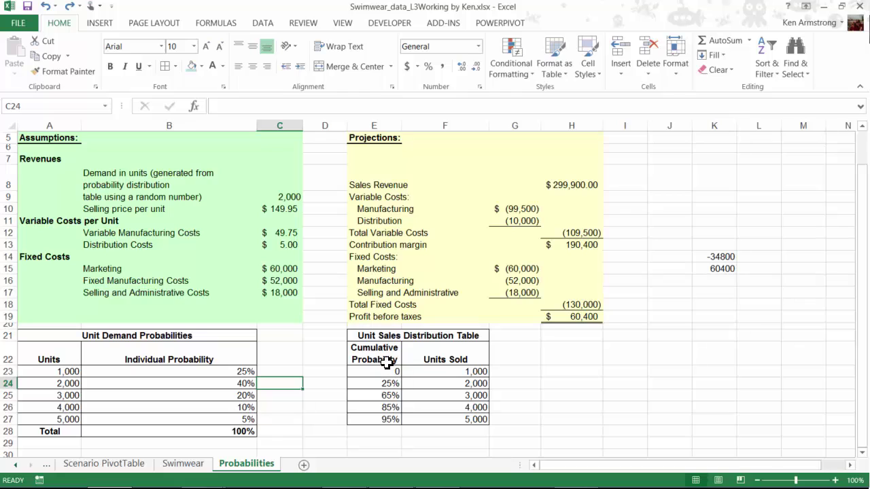
{"action": "left_click_drag", "start_coordinate": [386, 363], "coordinate": [437, 420]}
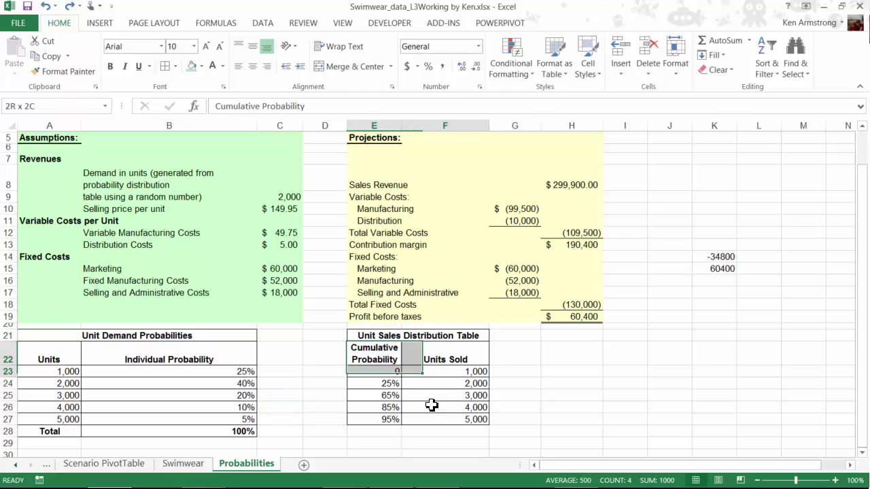
{"action": "left_click", "coordinate": [466, 374]}
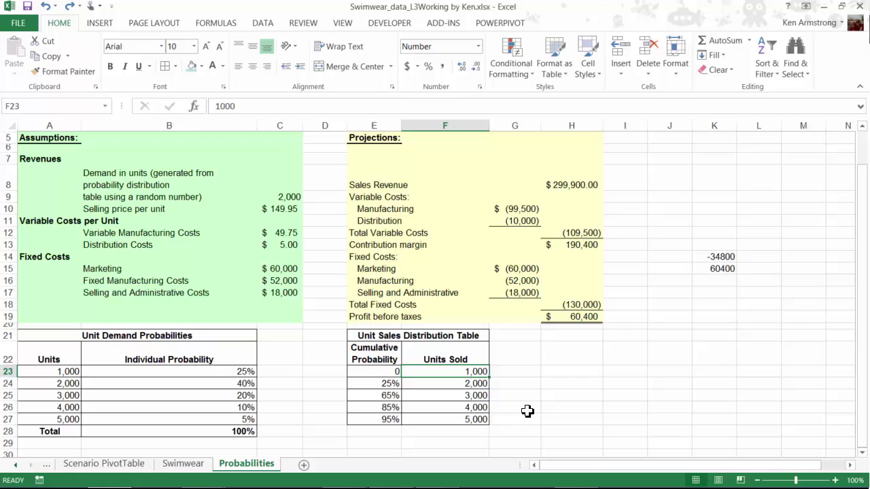
{"action": "left_click_drag", "start_coordinate": [172, 370], "coordinate": [184, 386]}
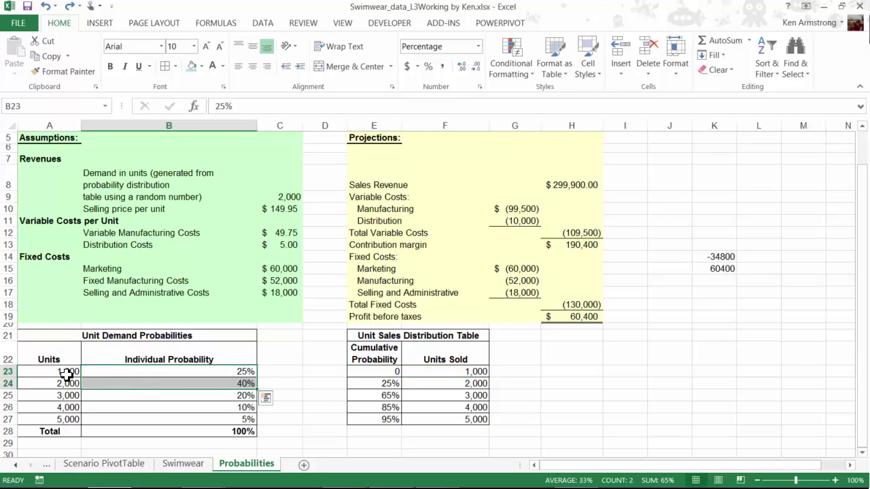
{"action": "left_click_drag", "start_coordinate": [67, 374], "coordinate": [107, 375]}
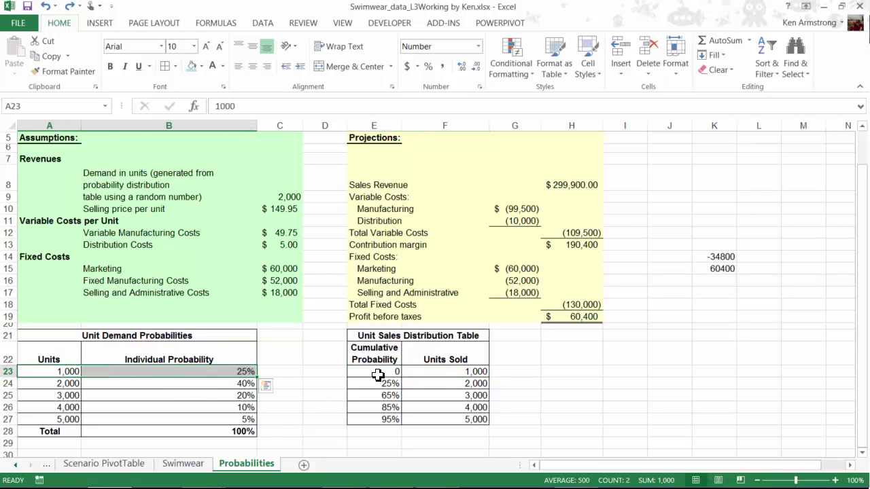
{"action": "left_click_drag", "start_coordinate": [377, 371], "coordinate": [432, 374]}
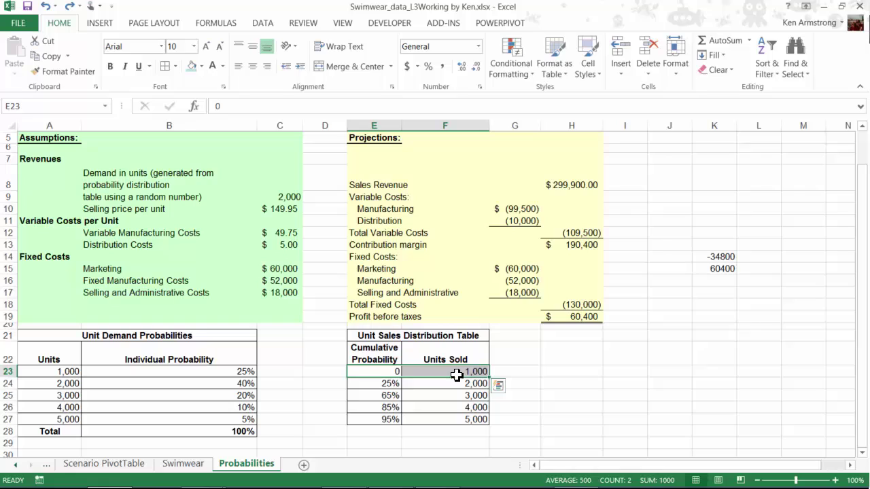
{"action": "left_click_drag", "start_coordinate": [462, 371], "coordinate": [456, 419]}
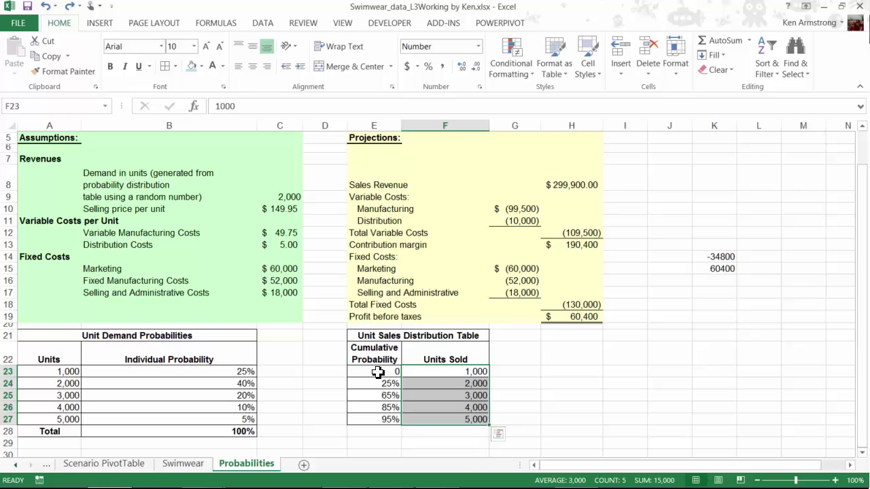
{"action": "left_click", "coordinate": [375, 371]}
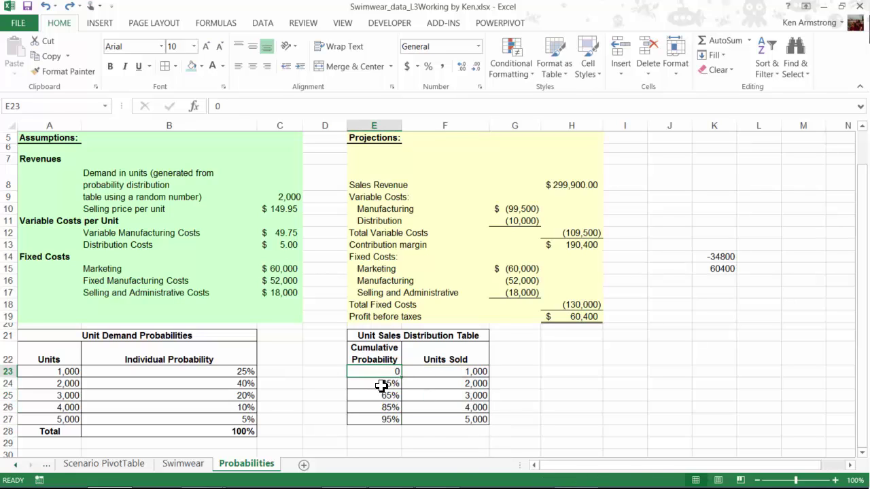
{"action": "left_click", "coordinate": [371, 384]}
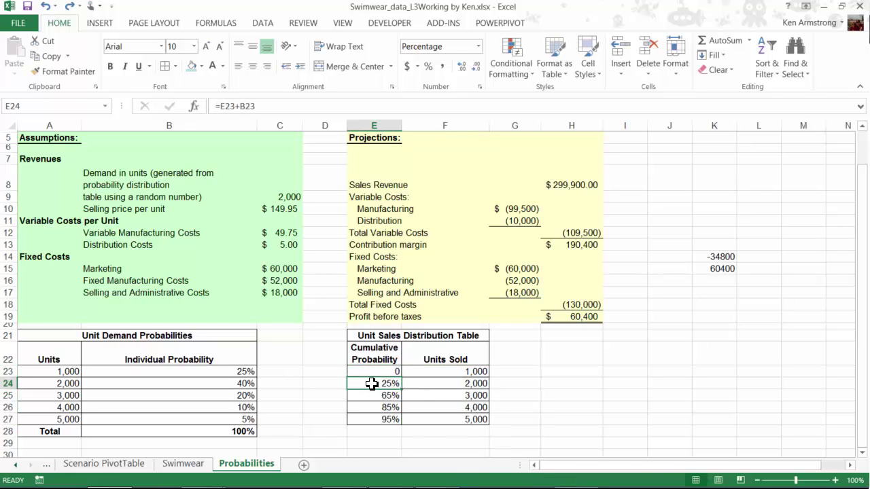
{"action": "left_click", "coordinate": [437, 374]}
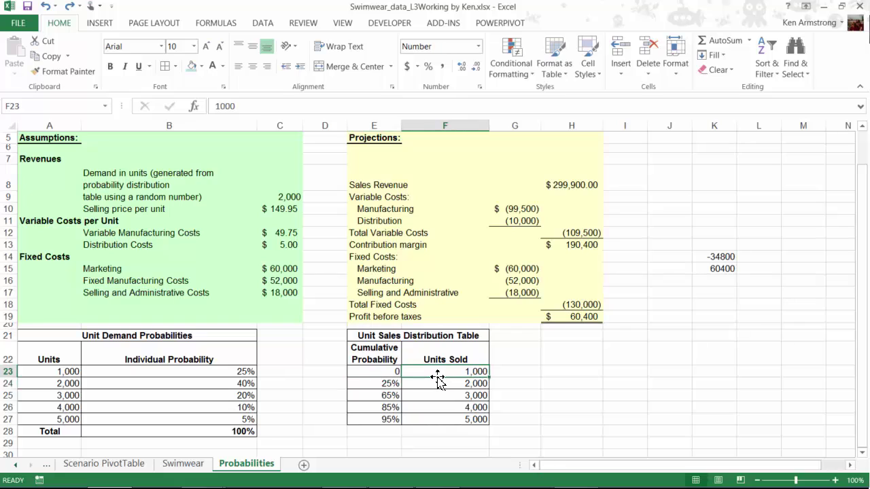
{"action": "left_click", "coordinate": [369, 386]}
{"action": "left_click_drag", "start_coordinate": [368, 391], "coordinate": [369, 396]}
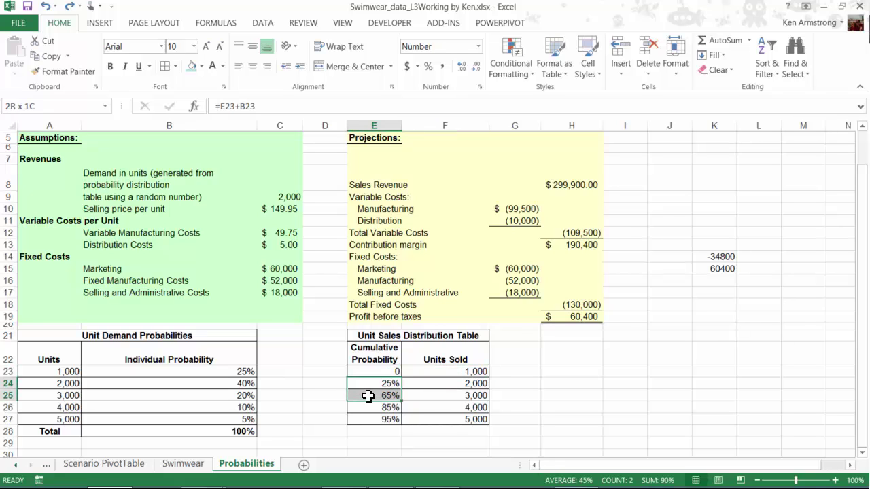
{"action": "left_click", "coordinate": [443, 386]}
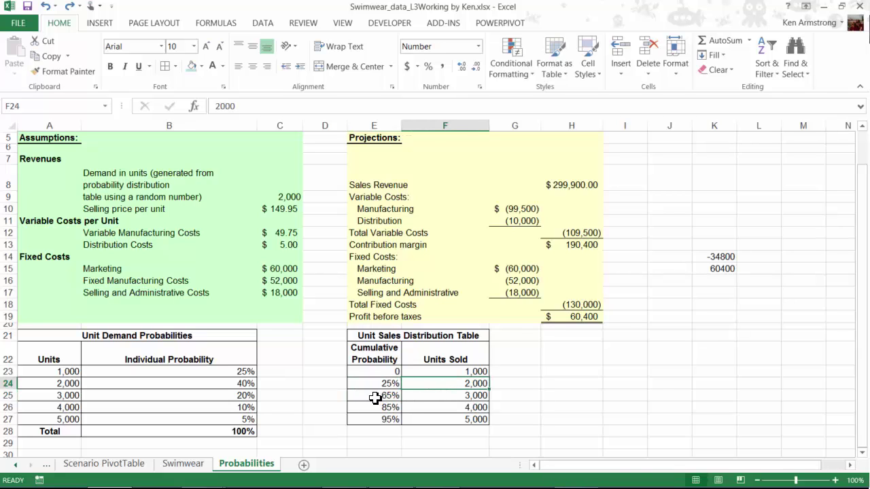
{"action": "left_click_drag", "start_coordinate": [377, 397], "coordinate": [374, 407]}
{"action": "left_click", "coordinate": [439, 396]}
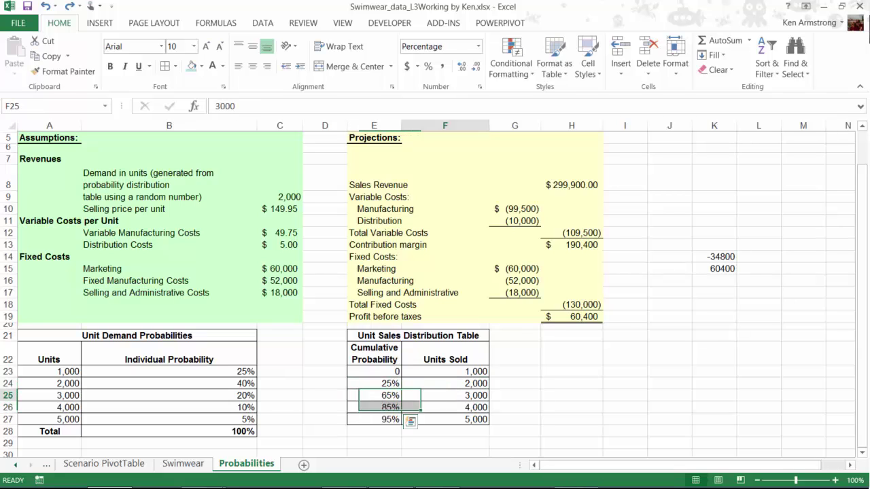
{"action": "left_click_drag", "start_coordinate": [377, 408], "coordinate": [377, 418]}
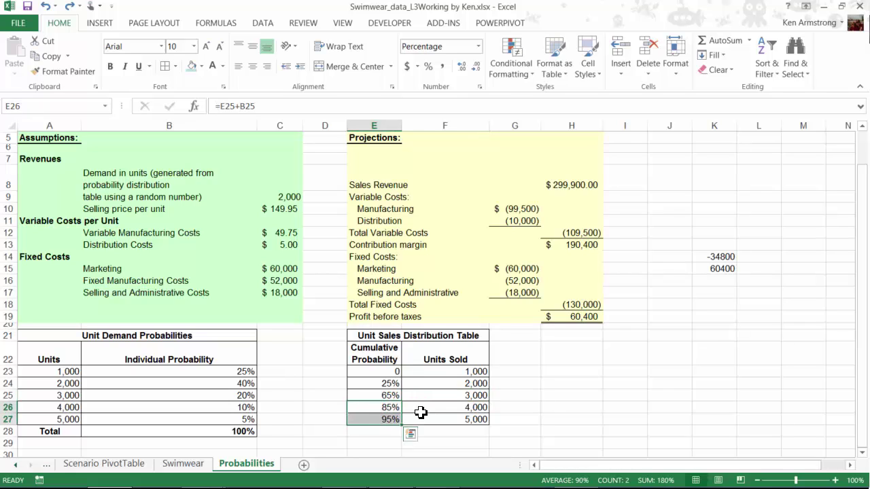
{"action": "left_click", "coordinate": [445, 407]}
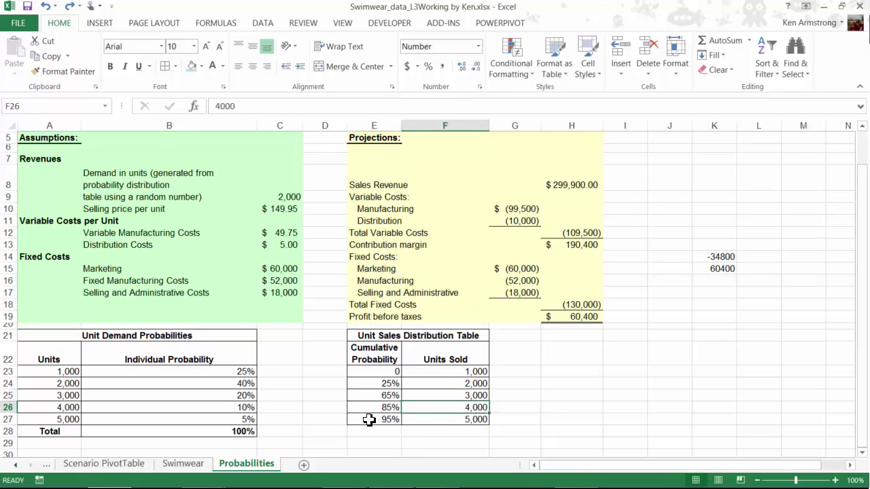
{"action": "left_click", "coordinate": [371, 420]}
{"action": "left_click_drag", "start_coordinate": [365, 423], "coordinate": [367, 433]}
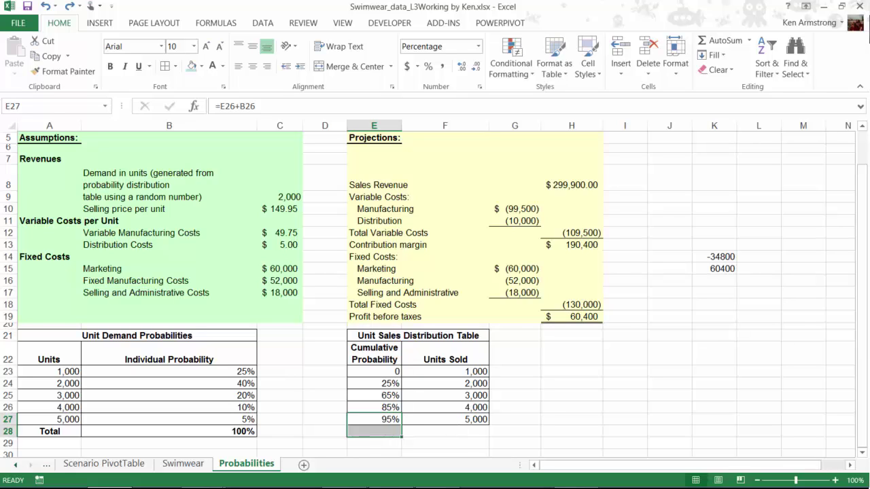
{"action": "left_click", "coordinate": [469, 421]}
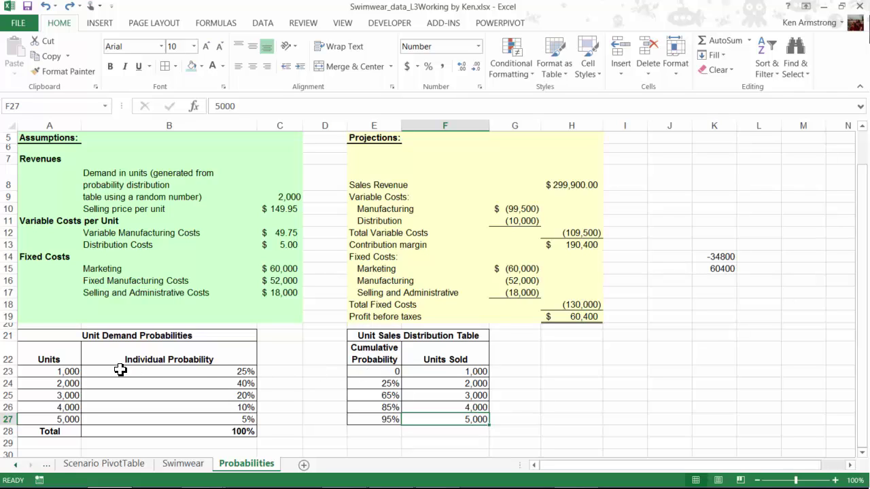
{"action": "left_click_drag", "start_coordinate": [56, 371], "coordinate": [120, 371]}
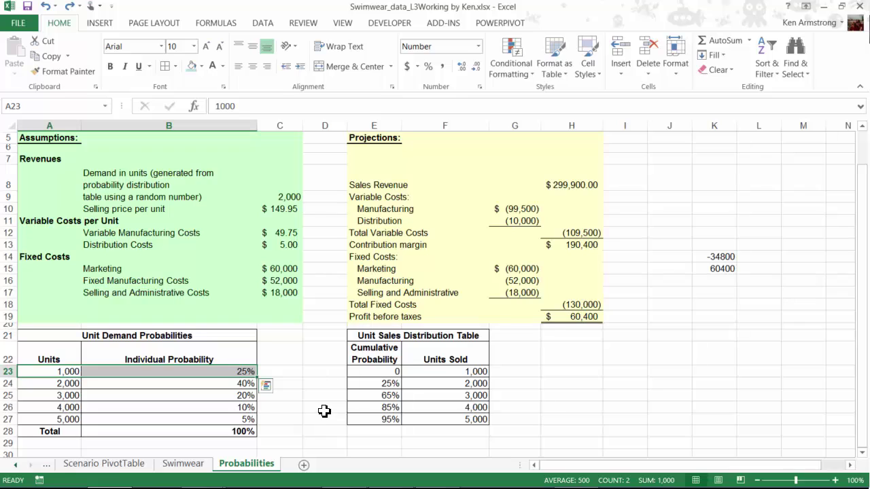
{"action": "left_click", "coordinate": [384, 372]}
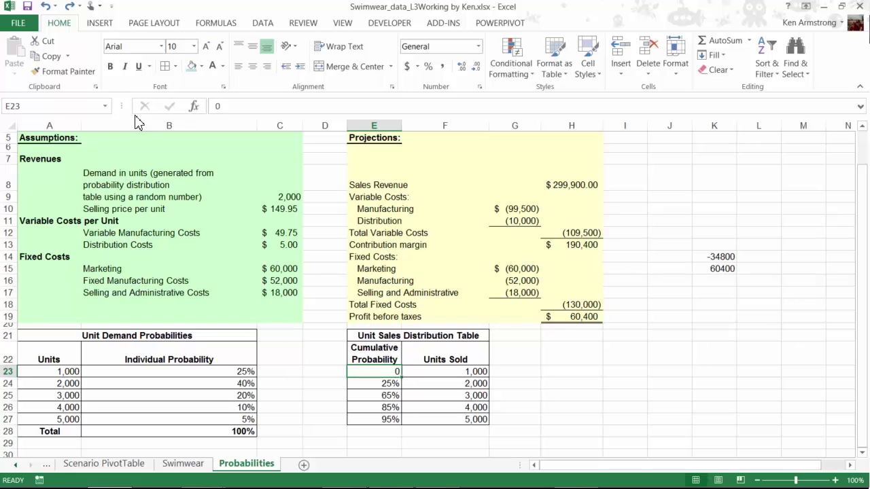
{"action": "left_click", "coordinate": [244, 112]}
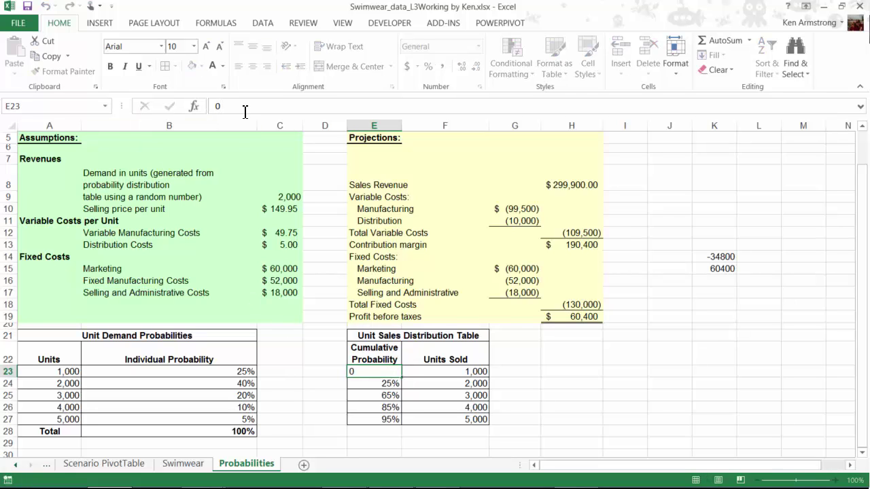
{"action": "key", "text": "Return"}
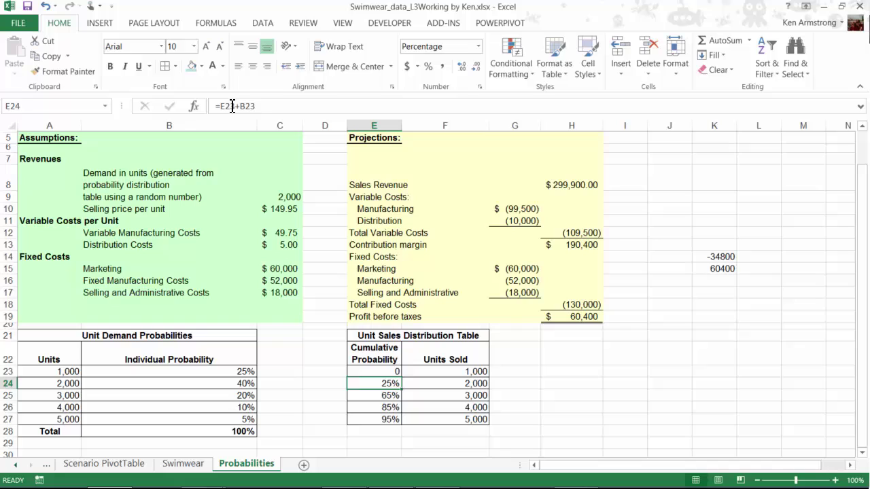
{"action": "left_click", "coordinate": [230, 106]}
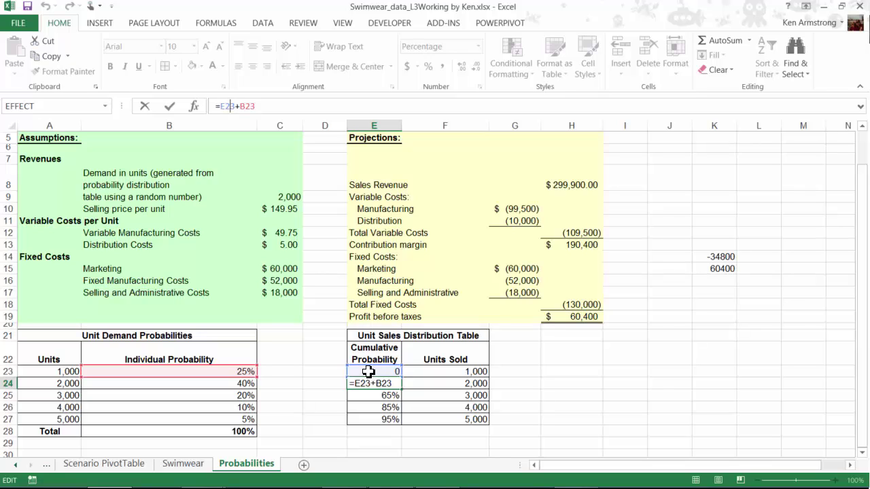
{"action": "key", "text": "Return"}
{"action": "key", "text": "Up"}
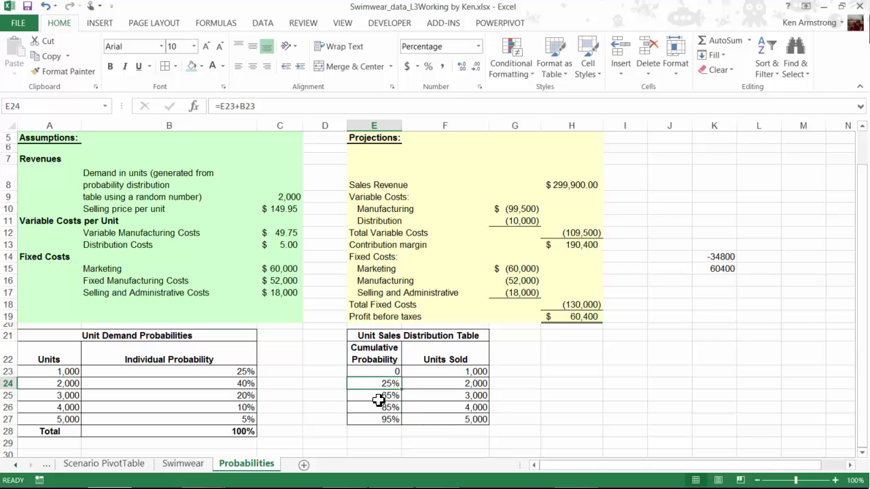
{"action": "left_click", "coordinate": [375, 397]}
{"action": "left_click", "coordinate": [253, 106]}
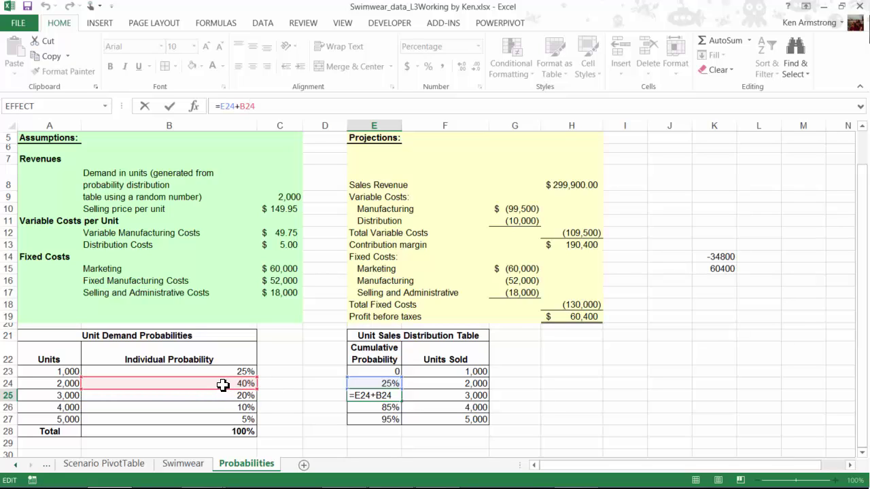
{"action": "left_click", "coordinate": [391, 398]}
{"action": "key", "text": "Return"}
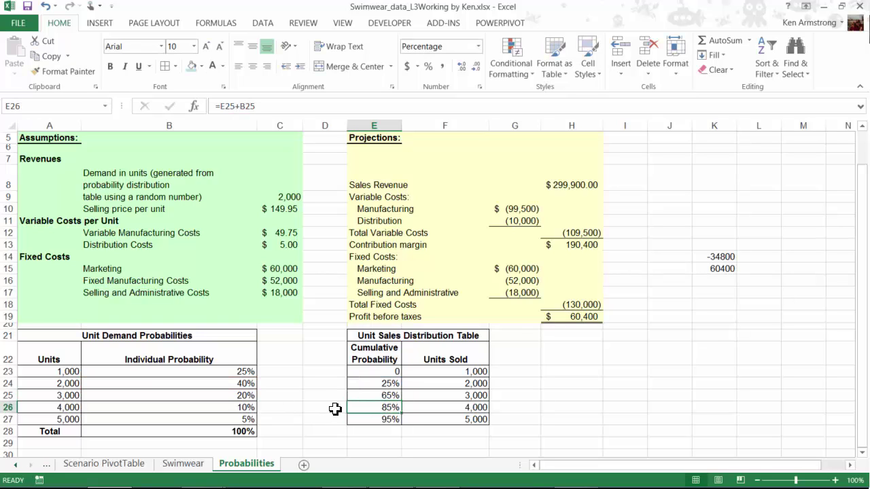
{"action": "left_click", "coordinate": [371, 420]}
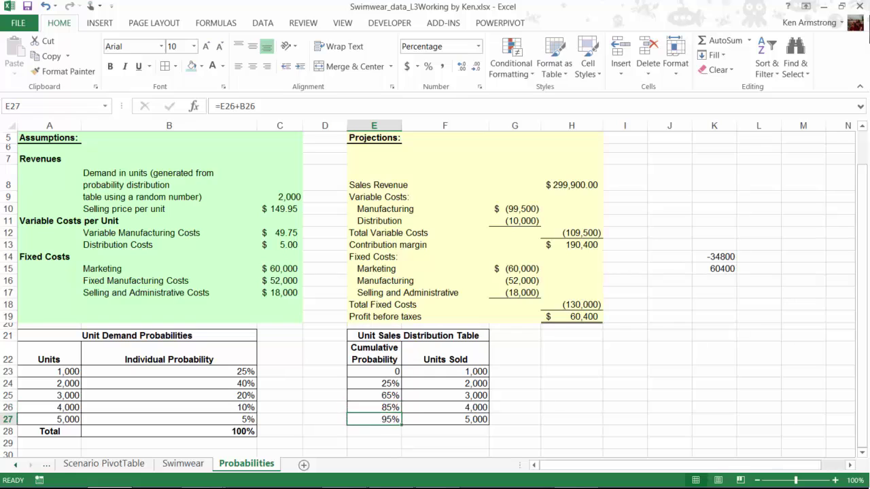
{"action": "left_click", "coordinate": [253, 106]}
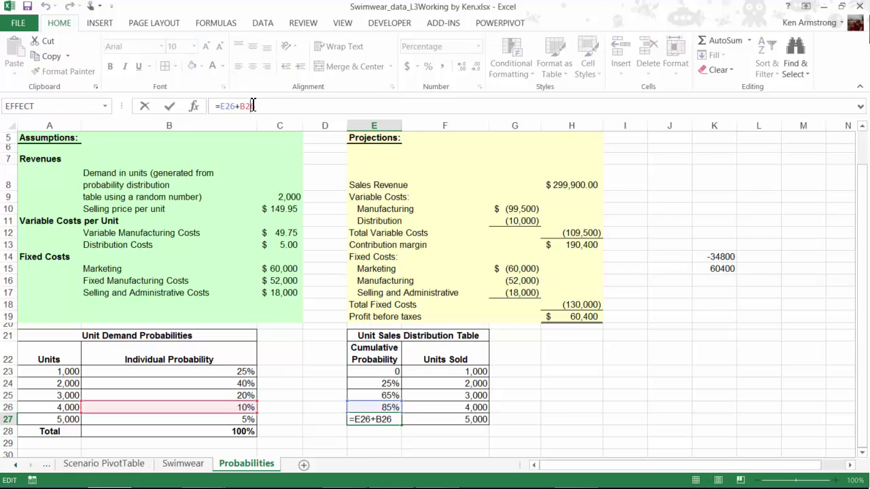
{"action": "key", "text": "Return"}
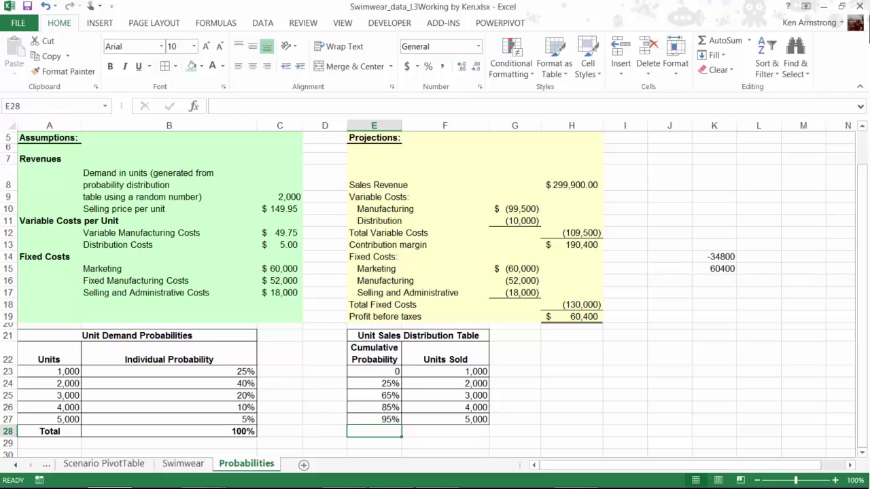
{"action": "left_click", "coordinate": [379, 421]}
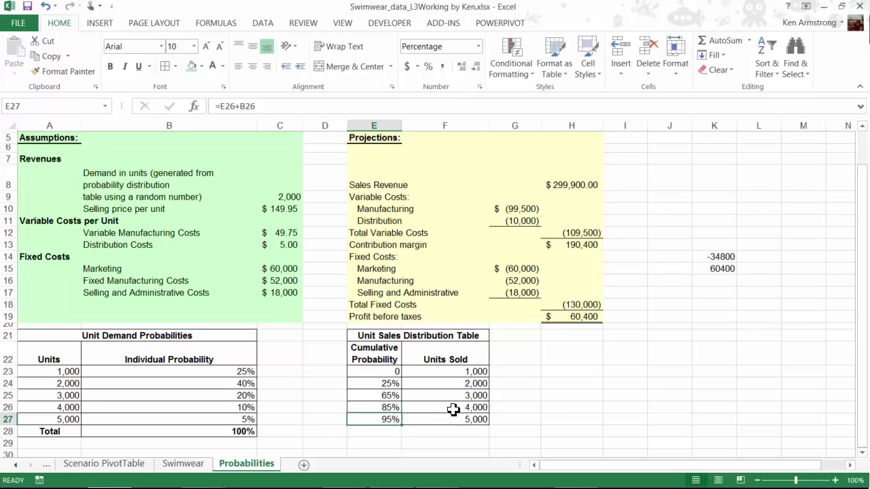
- Rename the F22 heading to 'Minimum Units Sold'
{"action": "double_click", "coordinate": [435, 360]}
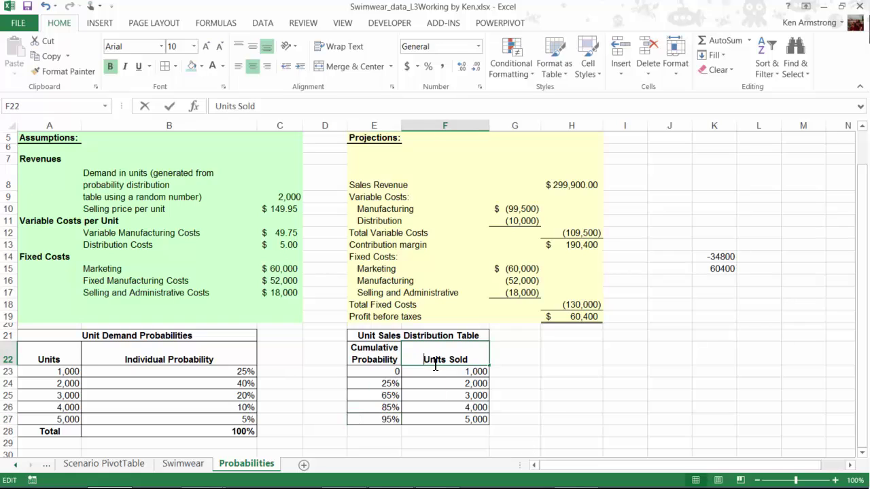
{"action": "type", "text": "Mi"}
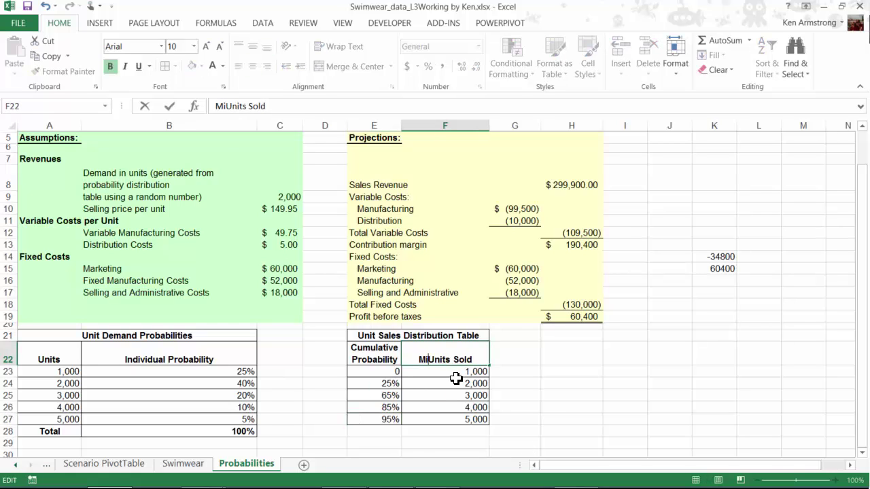
{"action": "type", "text": "nimum"}
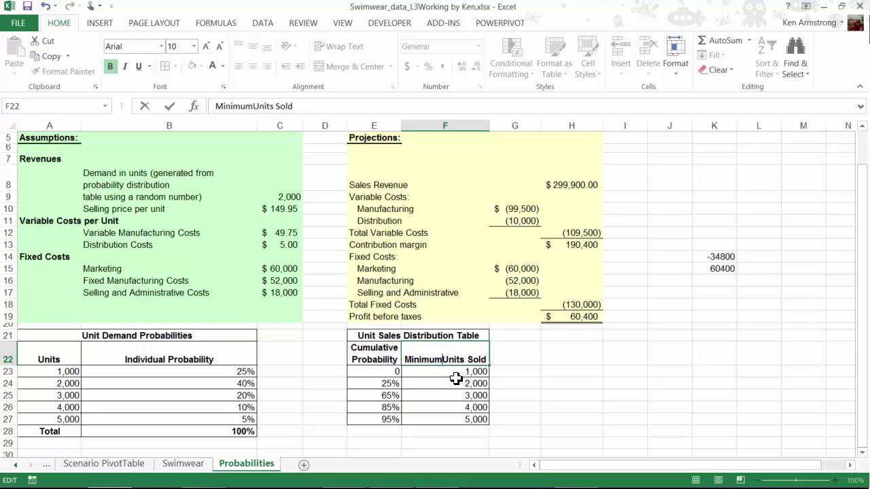
{"action": "key", "text": "Return"}
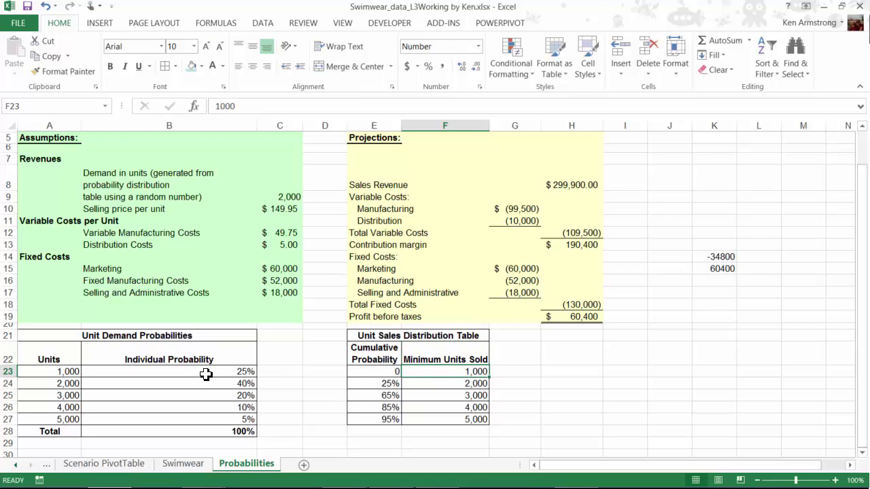
- Review the probability total, the five probabilities, and the first cumulative probability and units value
{"action": "left_click", "coordinate": [235, 429]}
{"action": "left_click_drag", "start_coordinate": [233, 372], "coordinate": [234, 417]}
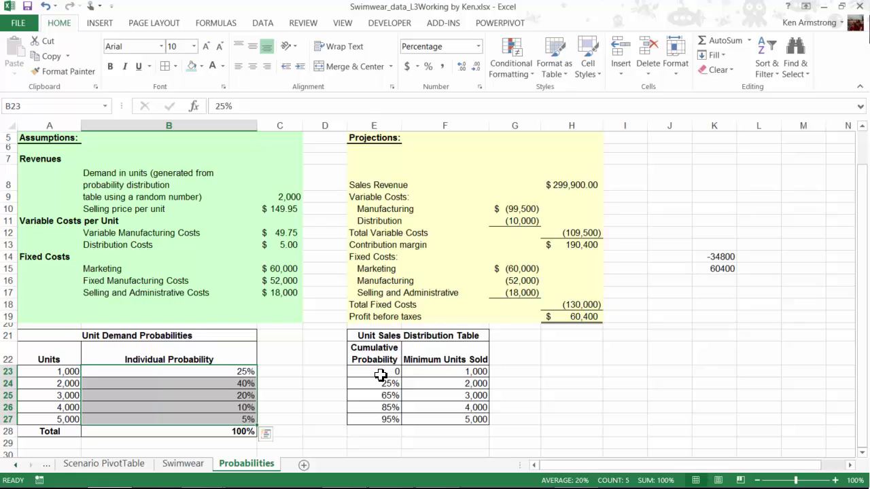
{"action": "left_click", "coordinate": [381, 374]}
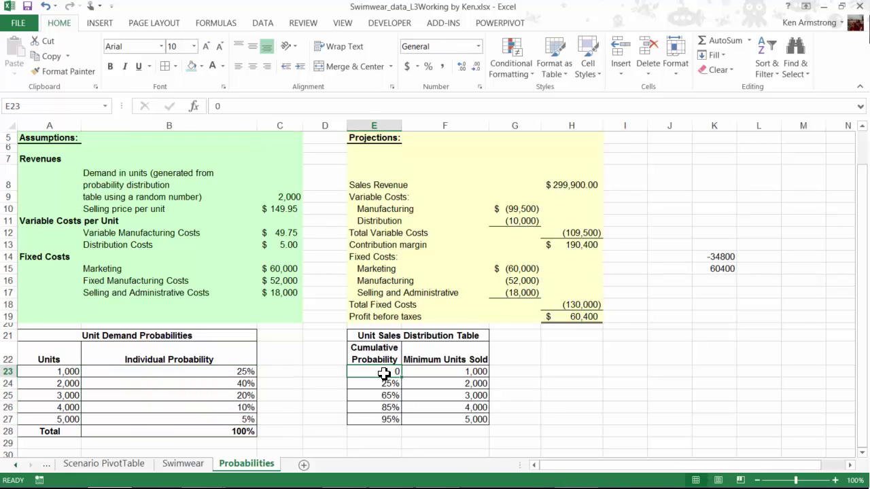
{"action": "left_click", "coordinate": [438, 373]}
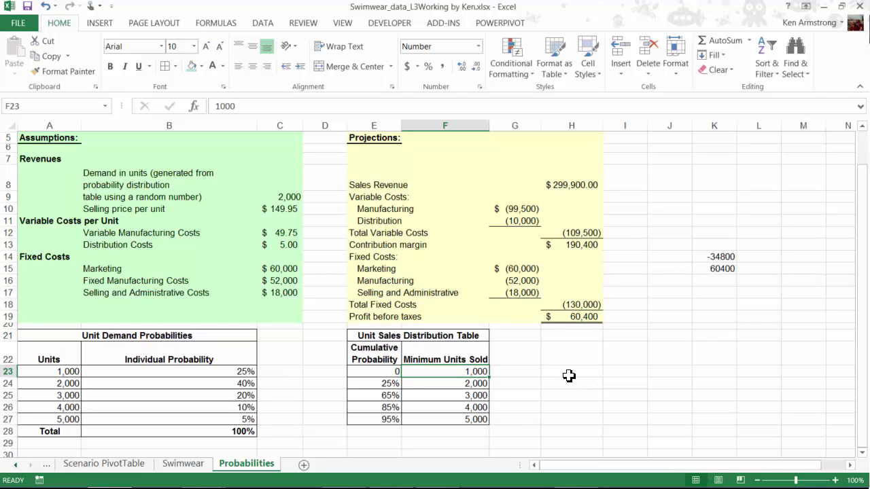
- Make the Random Number label in H22 black
{"action": "left_click", "coordinate": [569, 372]}
{"action": "left_click", "coordinate": [576, 354]}
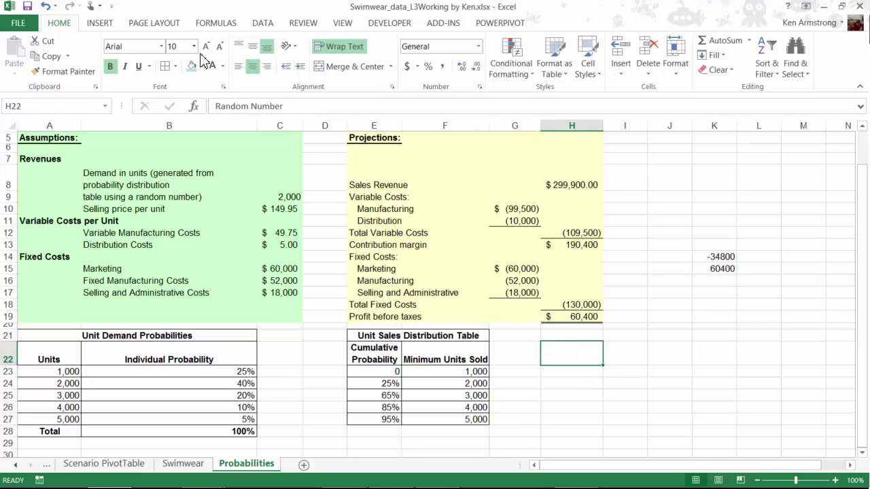
{"action": "left_click", "coordinate": [222, 66]}
{"action": "left_click", "coordinate": [222, 111]}
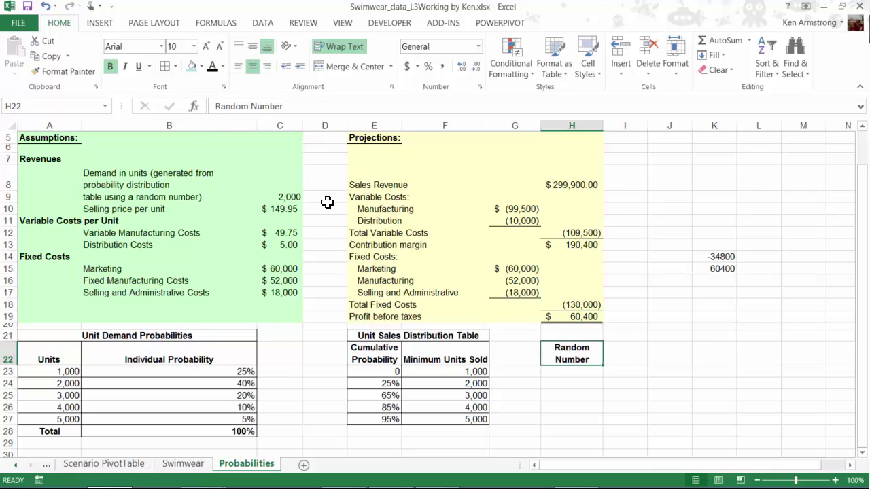
- Enter =RAND() in I22 and format it as a percentage with two decimals
{"action": "left_click", "coordinate": [611, 352]}
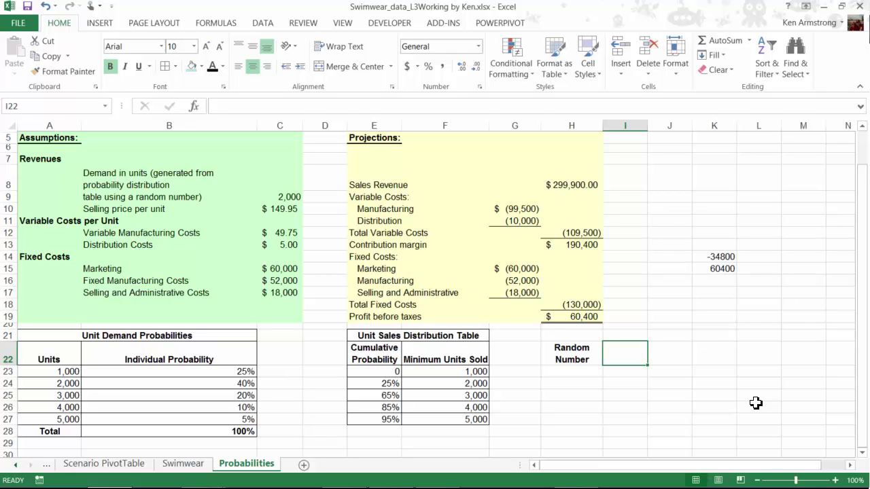
{"action": "type", "text": "=r"}
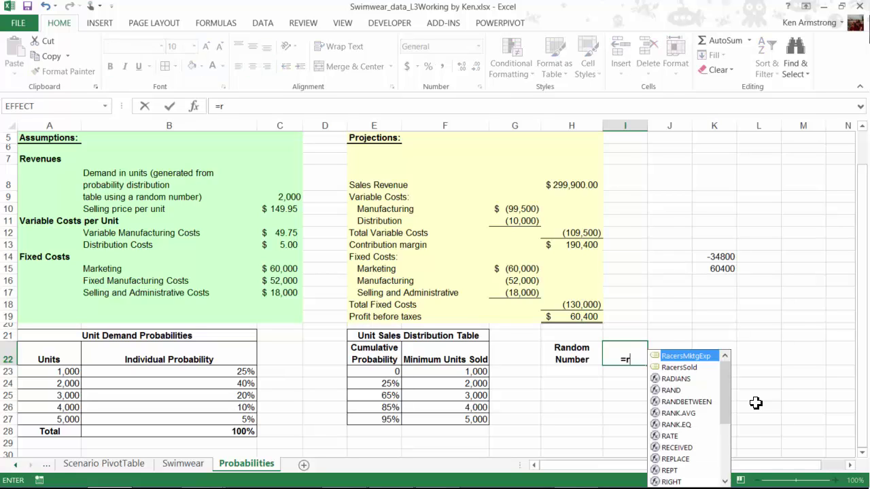
{"action": "type", "text": "and"}
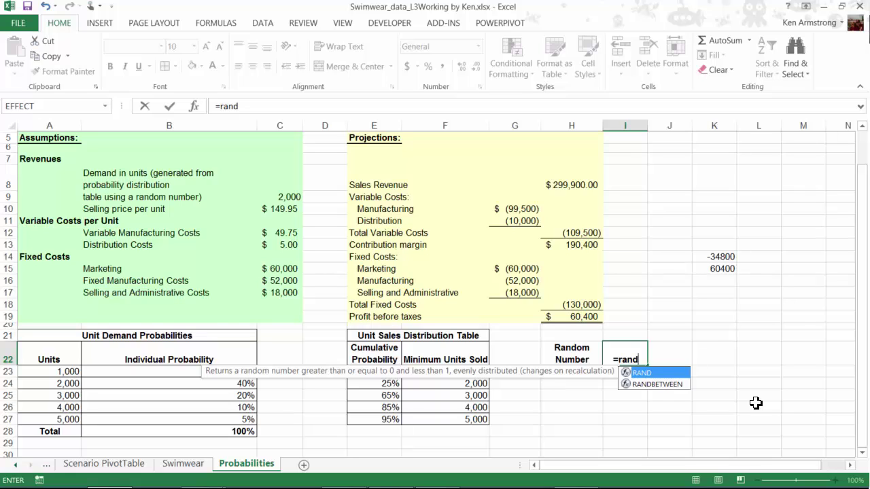
{"action": "type", "text": "()"}
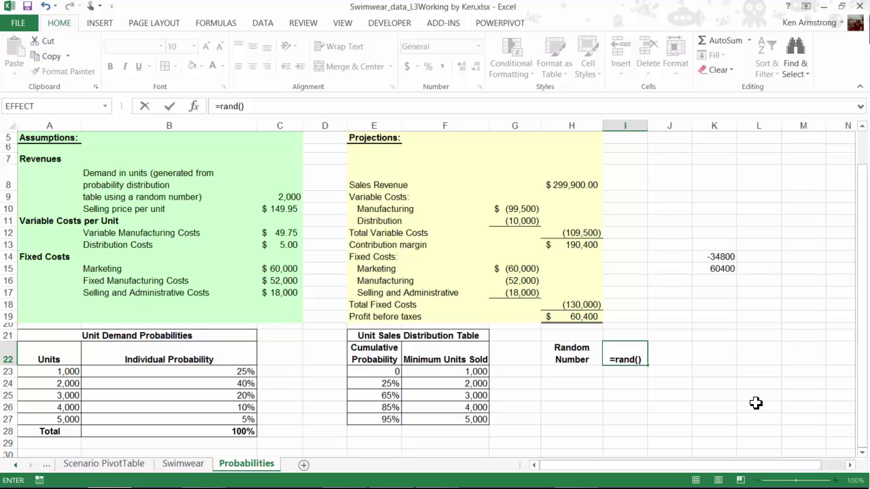
{"action": "key", "text": "Return"}
{"action": "key", "text": "Up"}
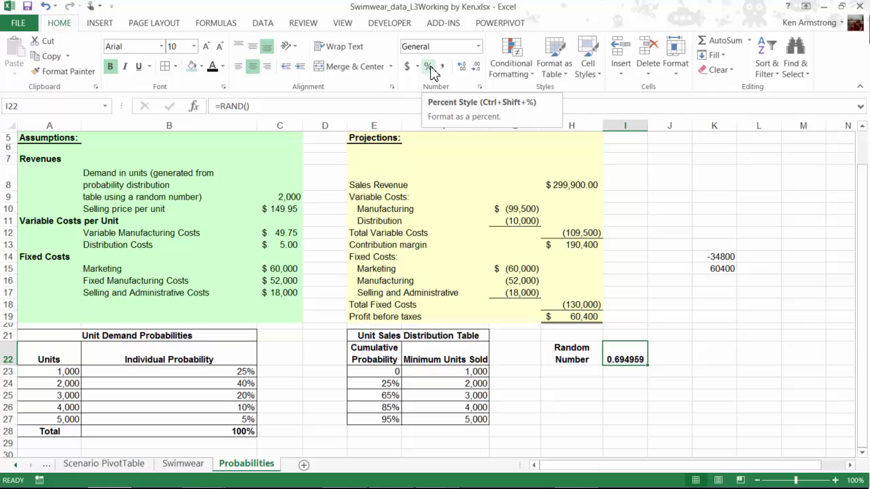
{"action": "left_click", "coordinate": [430, 66]}
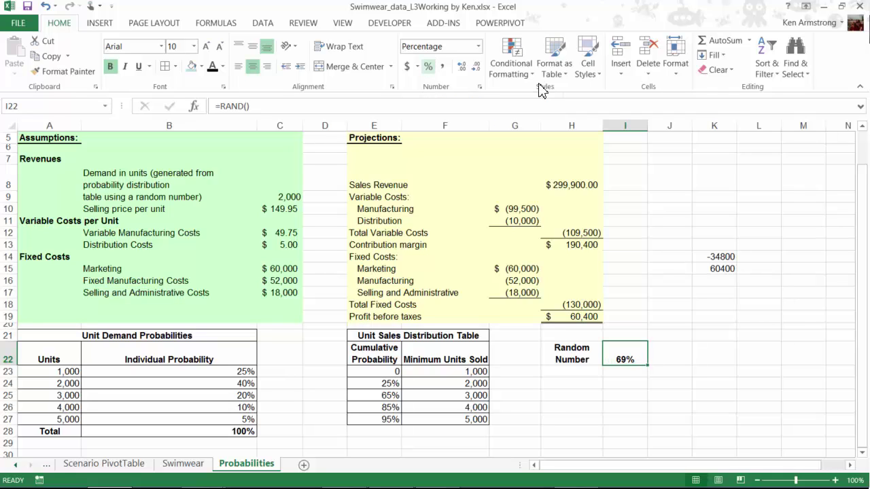
{"action": "left_click", "coordinate": [462, 69]}
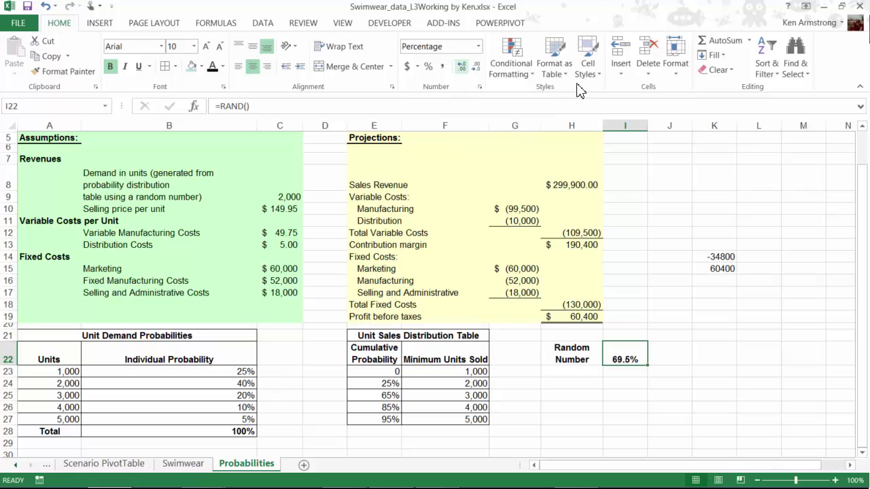
- Format E23 as a percentage showing 0%, then review E25:E26 and F25
{"action": "left_click", "coordinate": [389, 372]}
{"action": "left_click", "coordinate": [428, 66]}
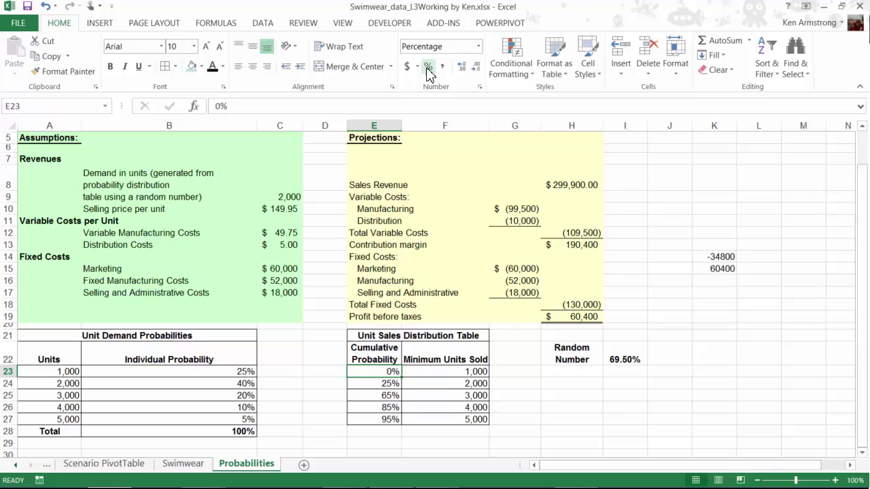
{"action": "left_click", "coordinate": [633, 360]}
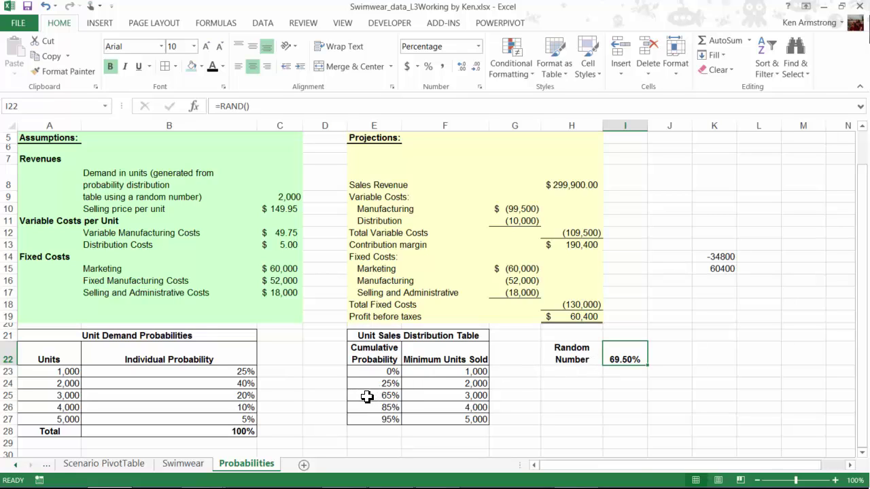
{"action": "left_click_drag", "start_coordinate": [363, 396], "coordinate": [364, 407]}
{"action": "left_click", "coordinate": [440, 395]}
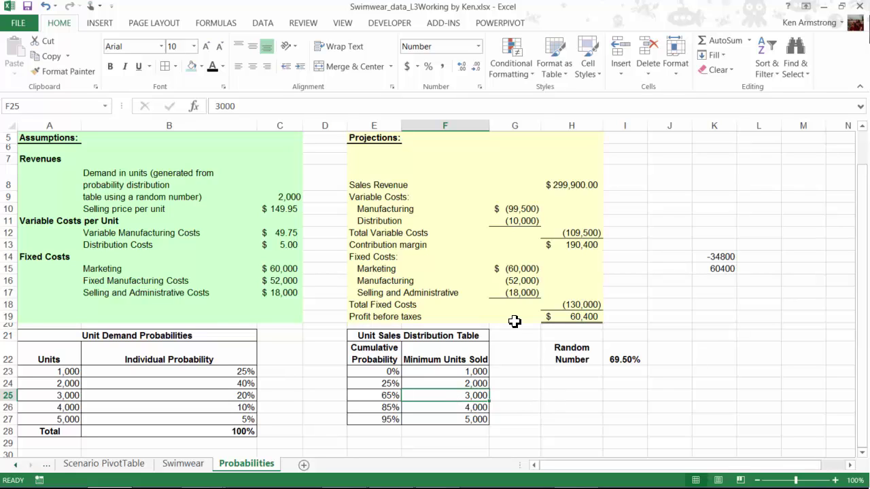
{"action": "left_click", "coordinate": [279, 198]}
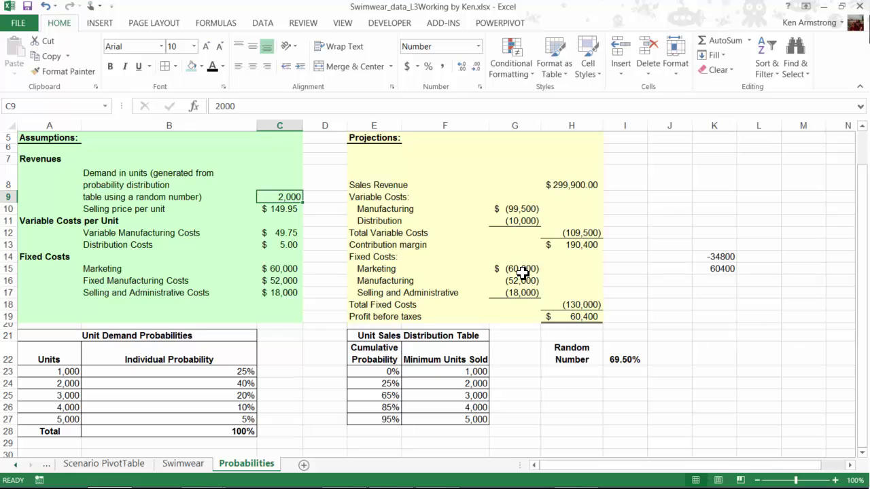
- Enter =VLOOKUP(I22,E23:F27,2,TRUE) in C9 so units sold comes from the random number
{"action": "type", "text": "="}
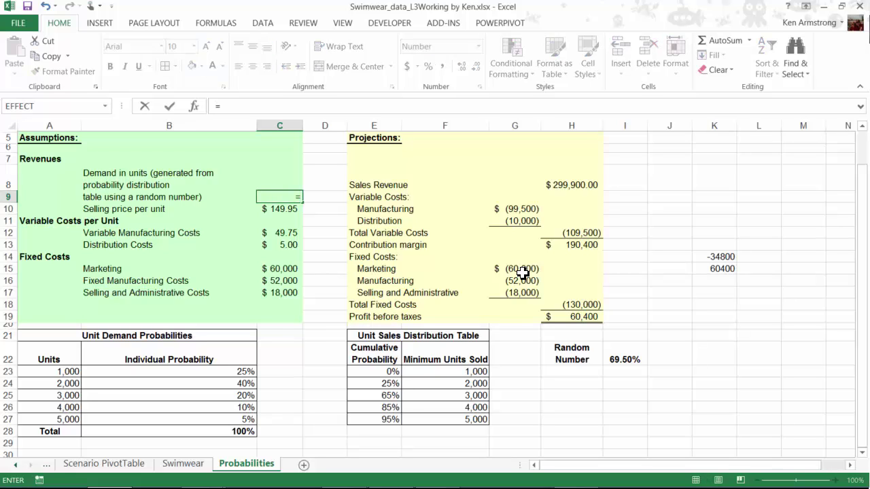
{"action": "type", "text": "vl"}
{"action": "key", "text": "Tab"}
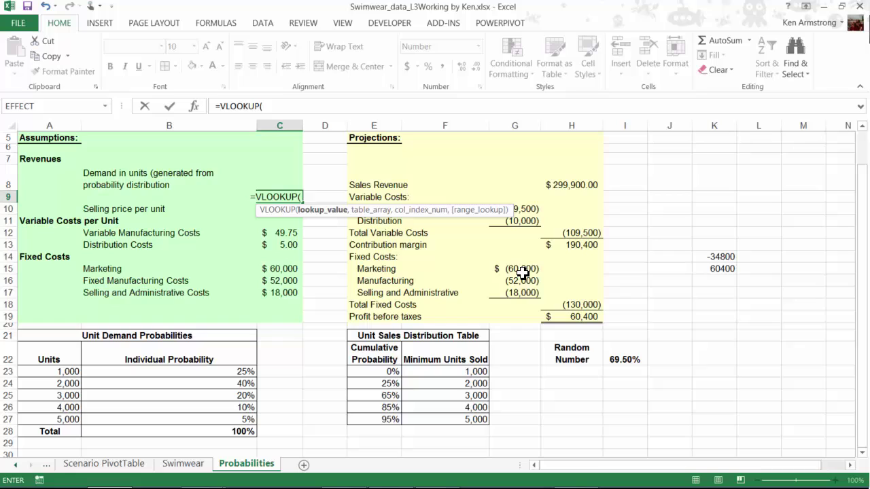
{"action": "left_click", "coordinate": [623, 358]}
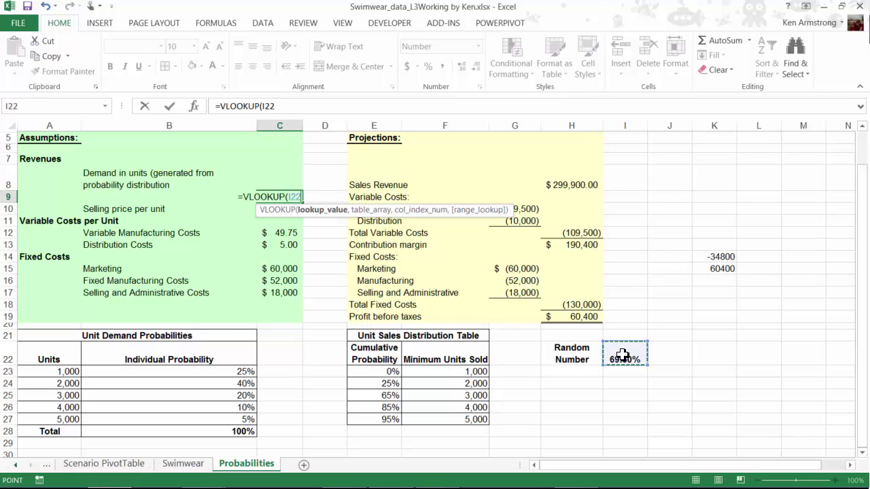
{"action": "type", "text": ","}
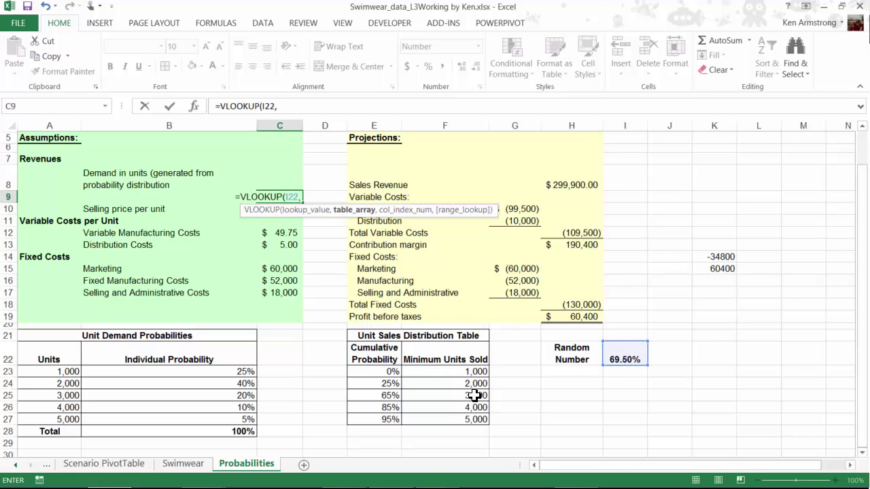
{"action": "left_click_drag", "start_coordinate": [386, 372], "coordinate": [424, 418]}
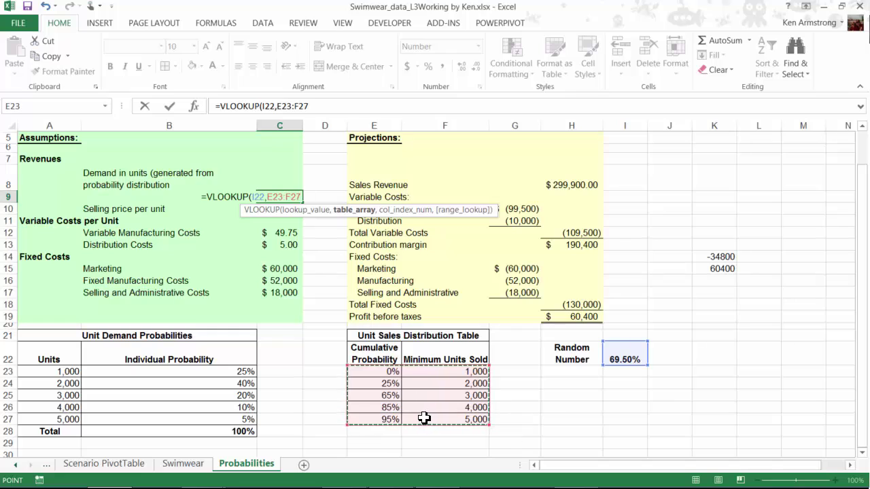
{"action": "type", "text": ",2"}
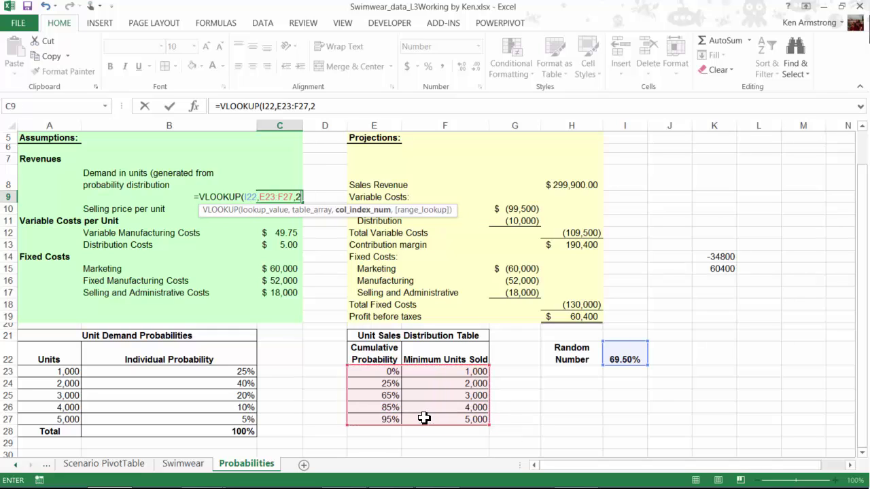
{"action": "type", "text": ","}
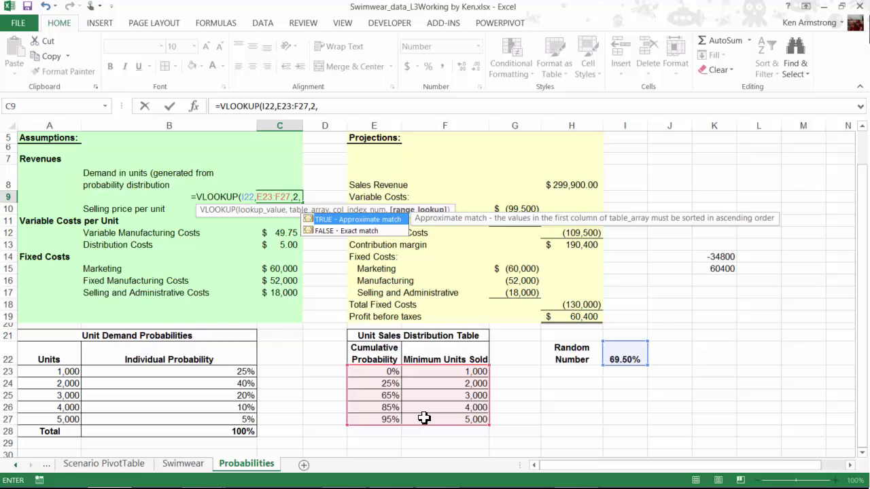
{"action": "key", "text": "Tab"}
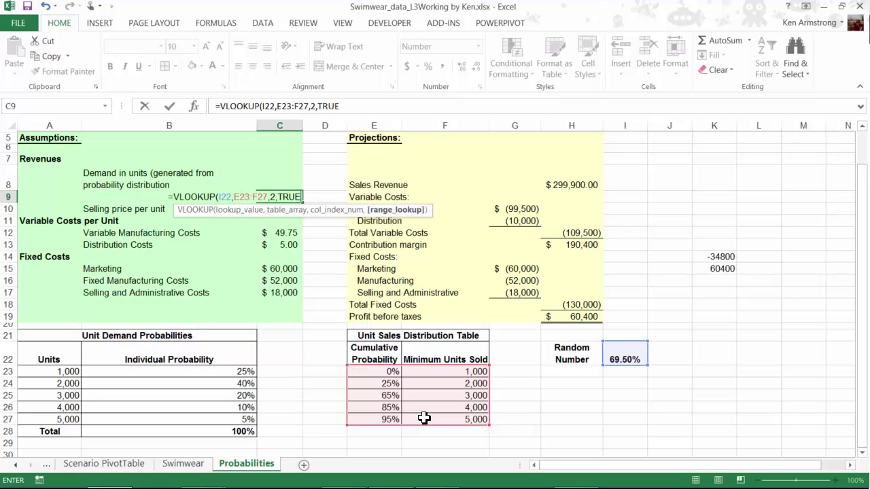
{"action": "type", "text": ")"}
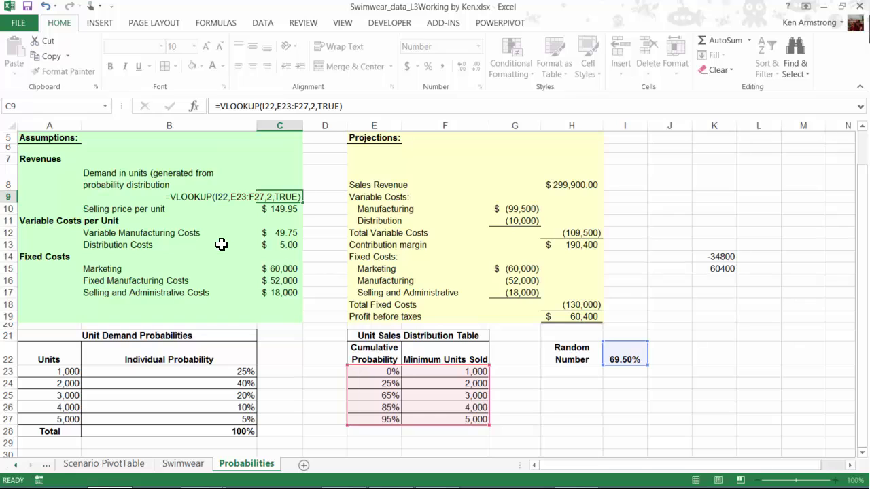
{"action": "key", "text": "Return"}
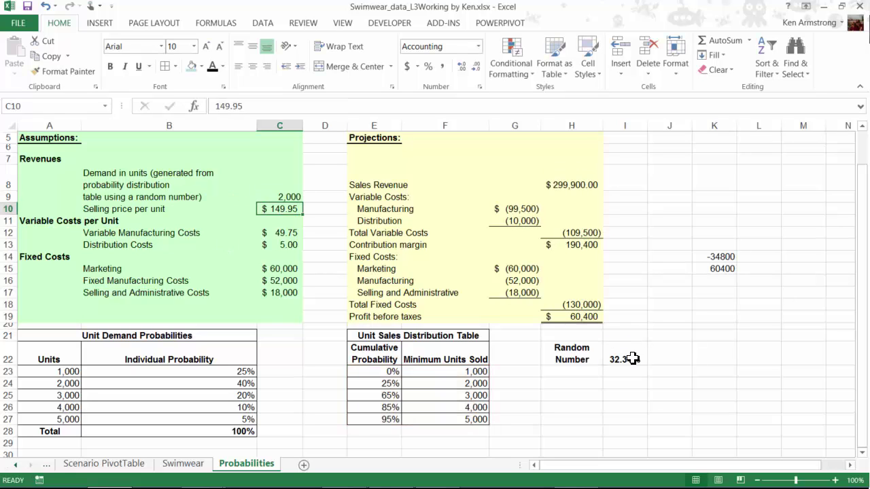
- Check I22, the cumulative formulas and C9's lookup as the random number becomes 95.92%
{"action": "left_click", "coordinate": [632, 358]}
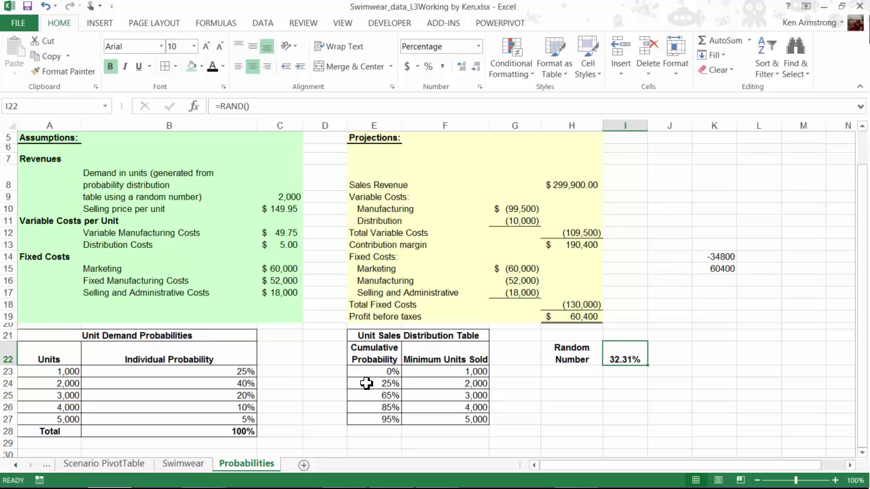
{"action": "mouse_move", "coordinate": [367, 384]}
{"action": "left_mouse_down"}
{"action": "mouse_move", "coordinate": [365, 394]}
{"action": "mouse_move", "coordinate": [423, 384]}
{"action": "left_mouse_up"}
{"action": "left_click", "coordinate": [424, 384]}
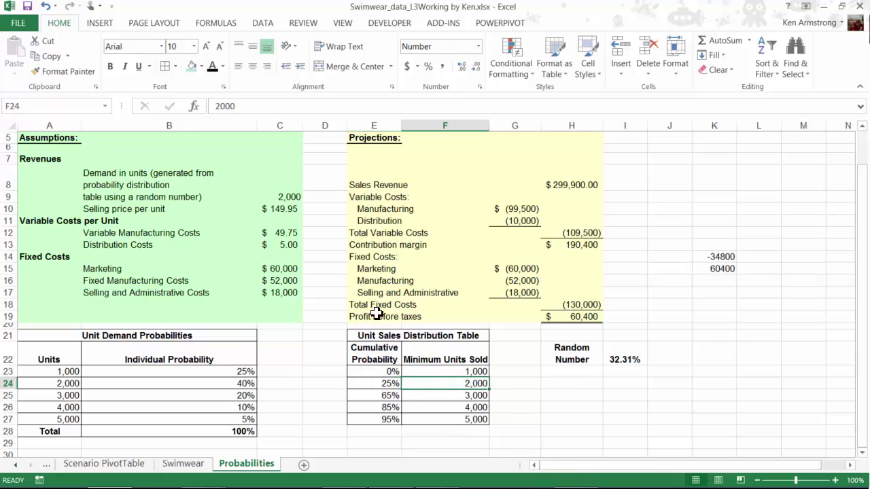
{"action": "left_click", "coordinate": [289, 197]}
{"action": "left_click", "coordinate": [624, 353]}
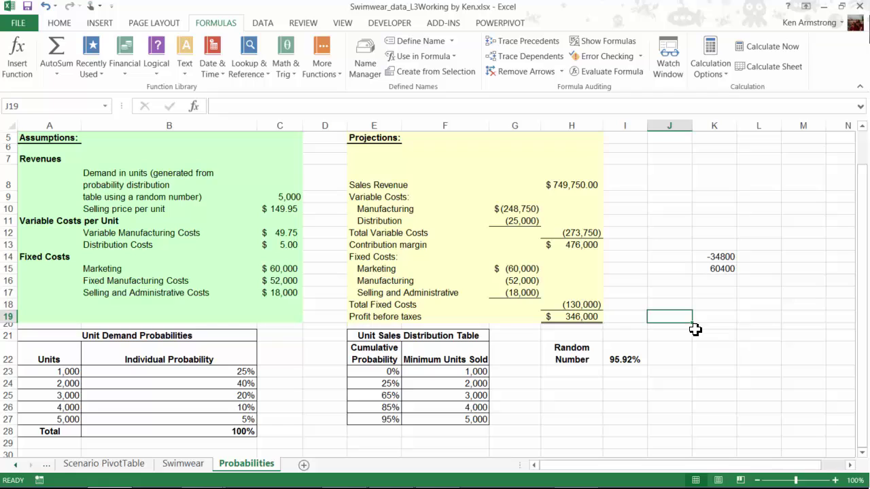
{"action": "left_click_drag", "start_coordinate": [49, 371], "coordinate": [169, 420]}
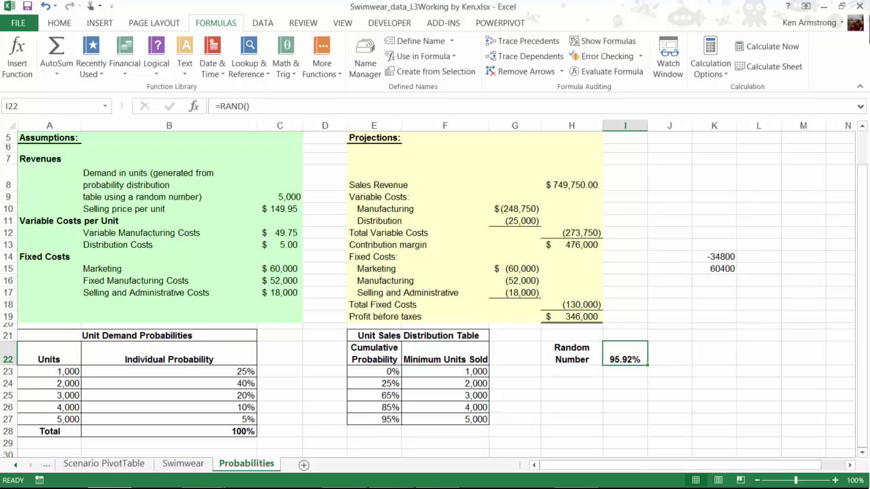
{"action": "left_click", "coordinate": [384, 419]}
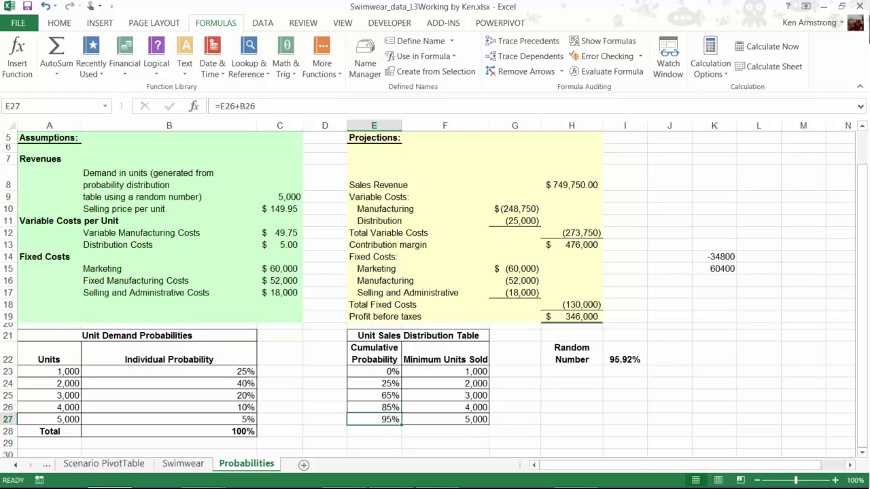
{"action": "left_click", "coordinate": [287, 197]}
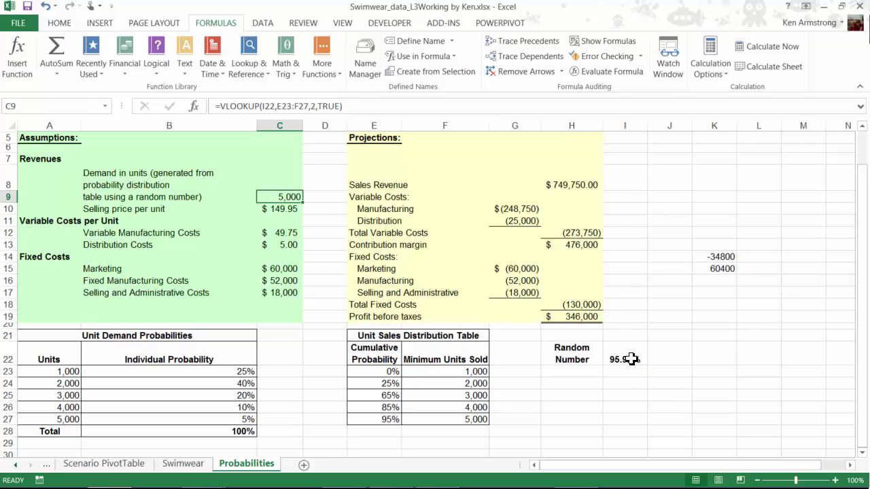
{"action": "left_click", "coordinate": [629, 359]}
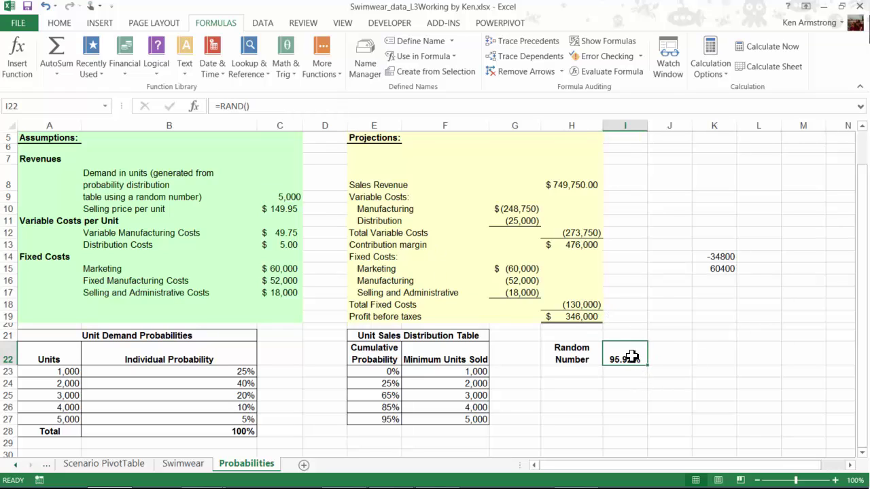
- Run Calculate Now ten times, ending at 75.01%, 3,000 units and 155,600 profit
{"action": "left_click", "coordinate": [772, 49]}
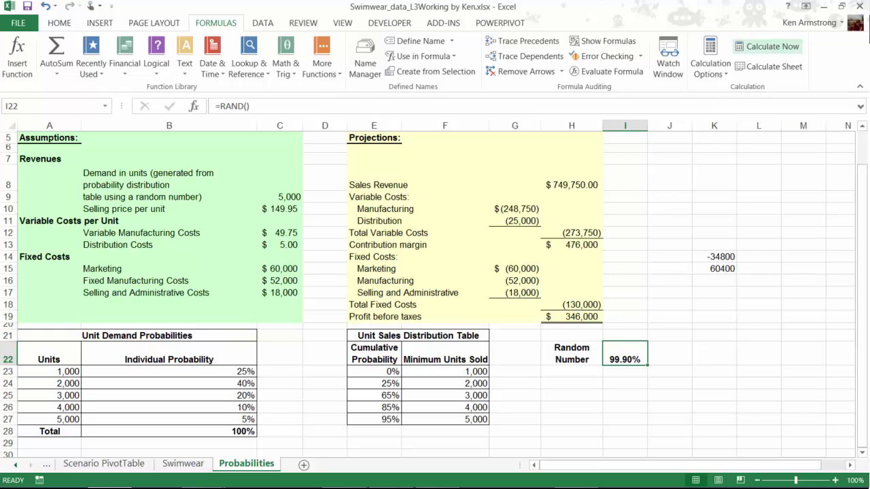
{"action": "left_click", "coordinate": [771, 49]}
{"action": "left_click", "coordinate": [772, 49]}
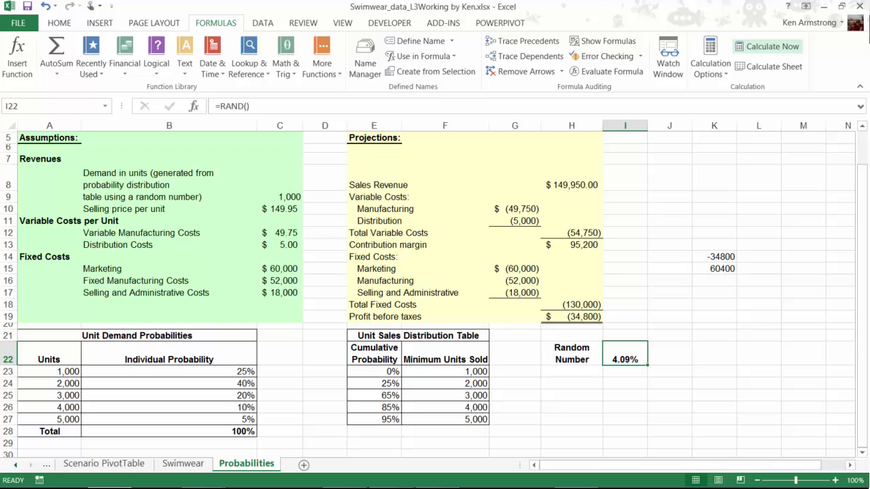
{"action": "left_click", "coordinate": [767, 47]}
{"action": "left_click", "coordinate": [767, 46]}
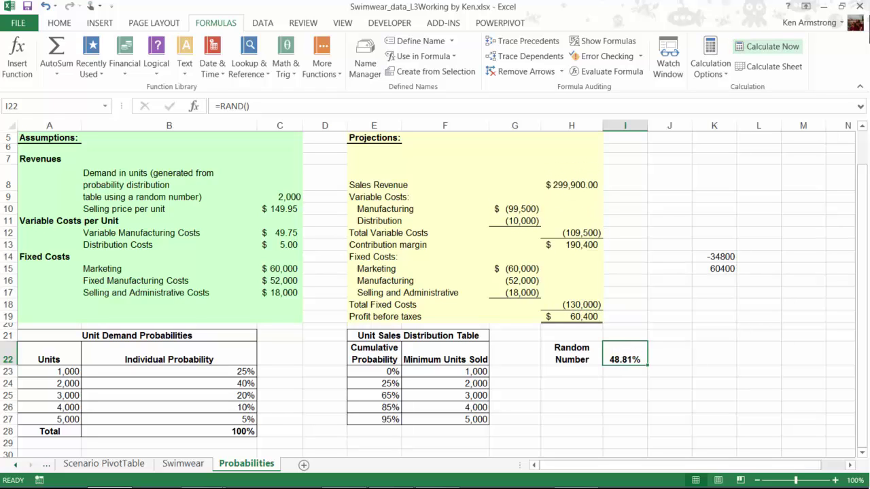
{"action": "left_click", "coordinate": [766, 46]}
{"action": "left_click", "coordinate": [767, 46]}
{"action": "left_click", "coordinate": [767, 46]}
{"action": "left_click", "coordinate": [767, 46]}
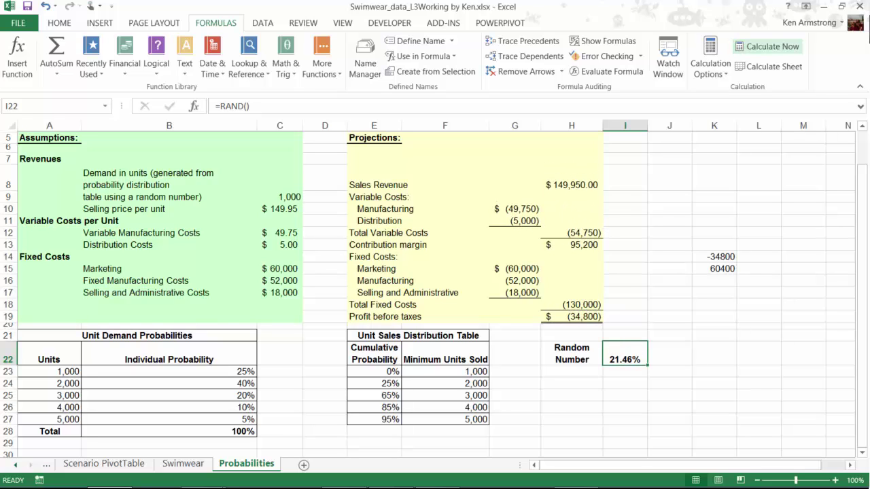
{"action": "left_click", "coordinate": [767, 46]}
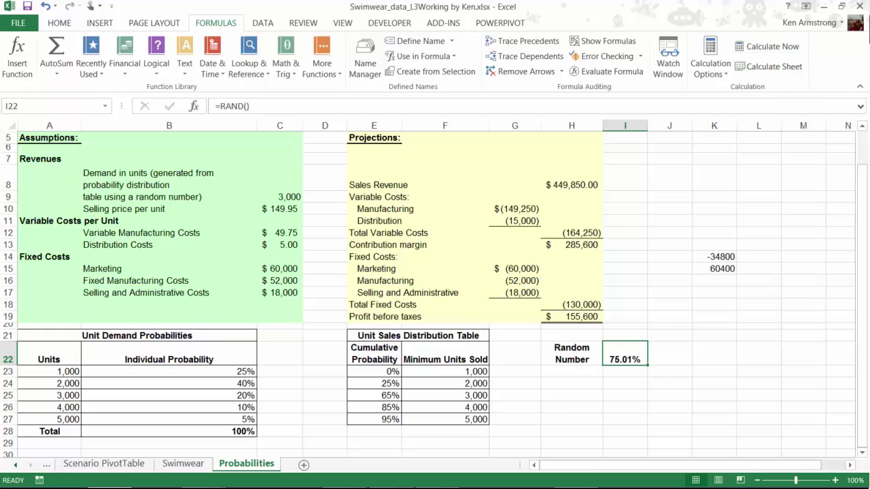